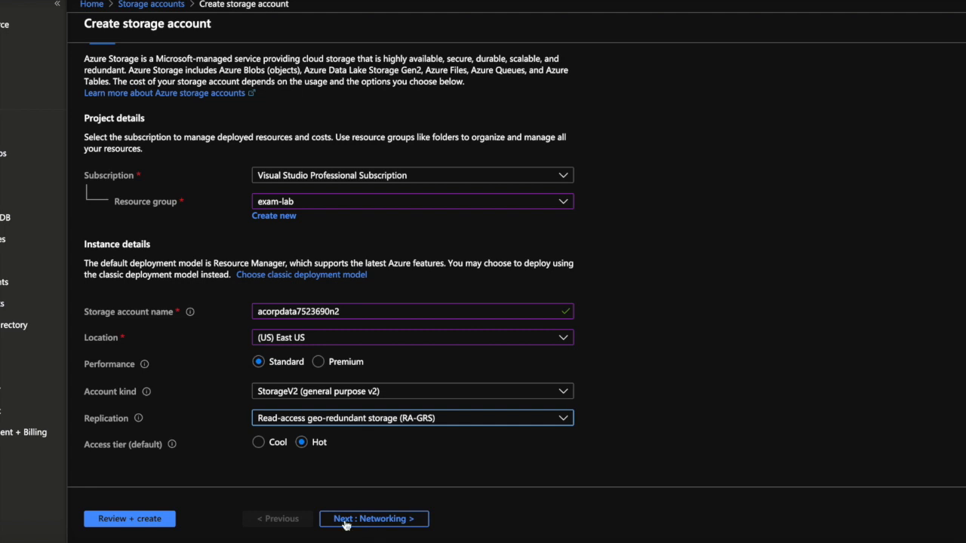
# Review and create the storage account acorpdata7523690n2 in the exam-lab resource group.
pyautogui.click(156, 520)
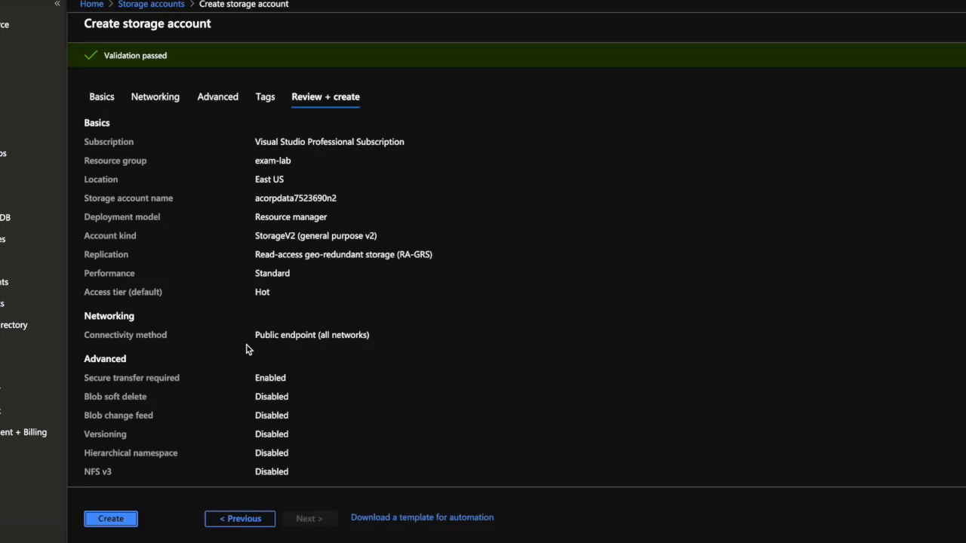
pyautogui.click(115, 519)
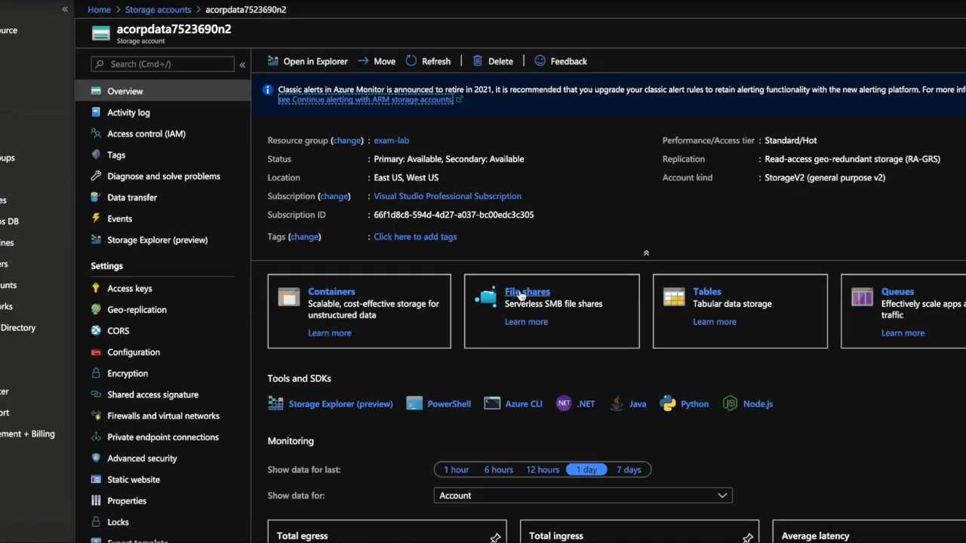
# Create a file share named backup in the acorpdata7523690n2 storage account, leaving the quota empty.
pyautogui.click(528, 293)
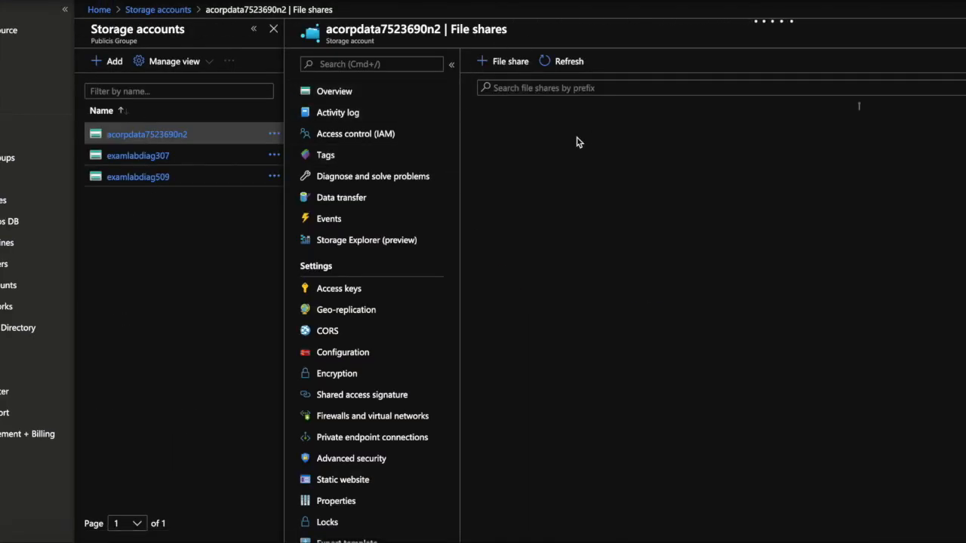
pyautogui.click(311, 62)
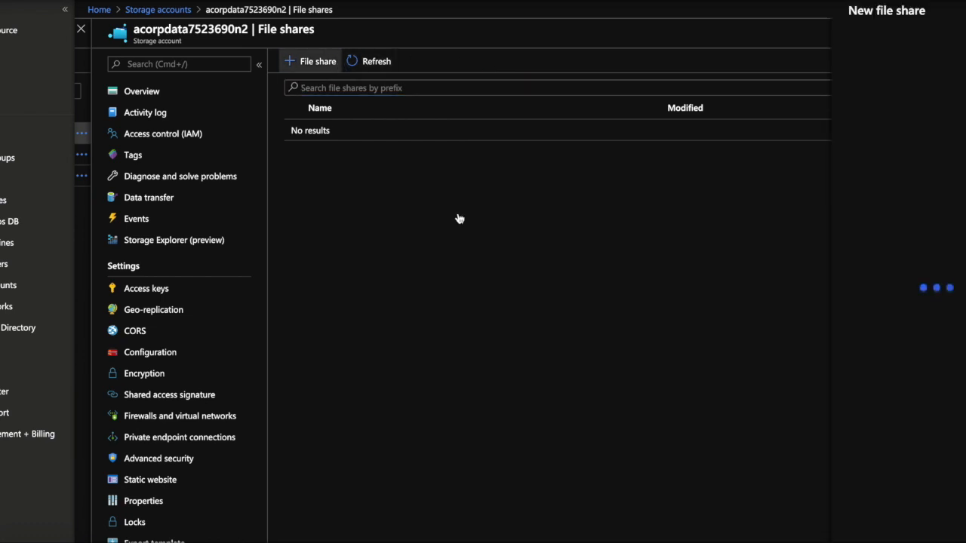
pyautogui.write('backup')
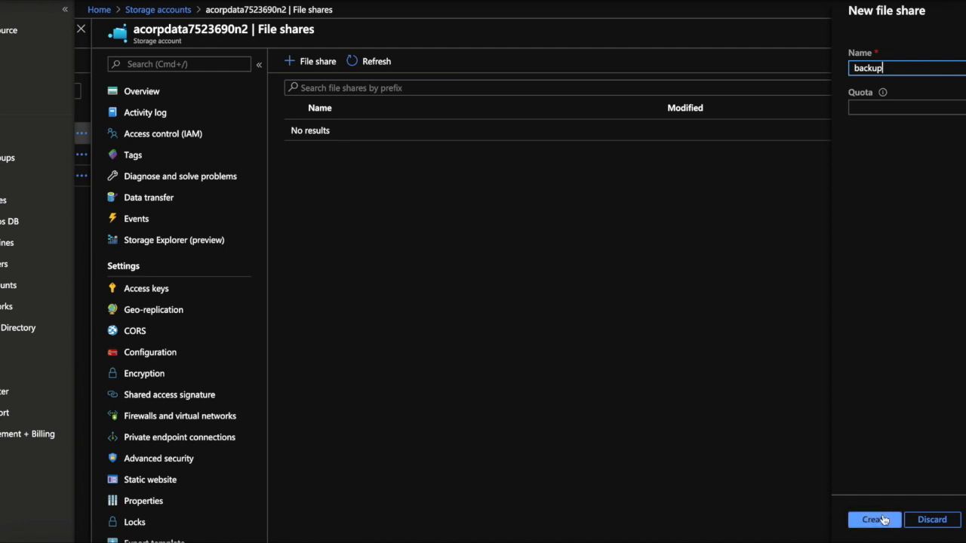
pyautogui.click(875, 520)
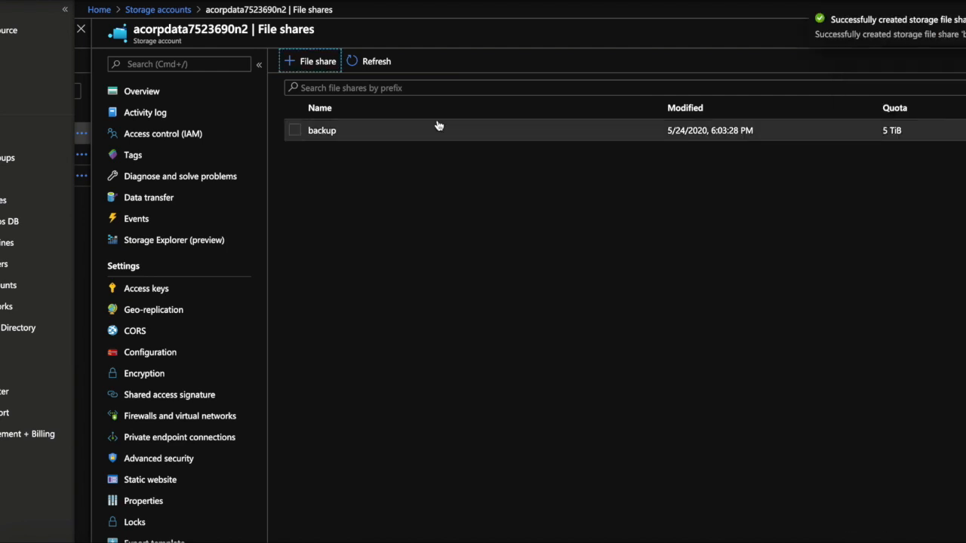
# Show the backup share's Windows connection script for drive letter Z and copy it.
pyautogui.click(407, 128)
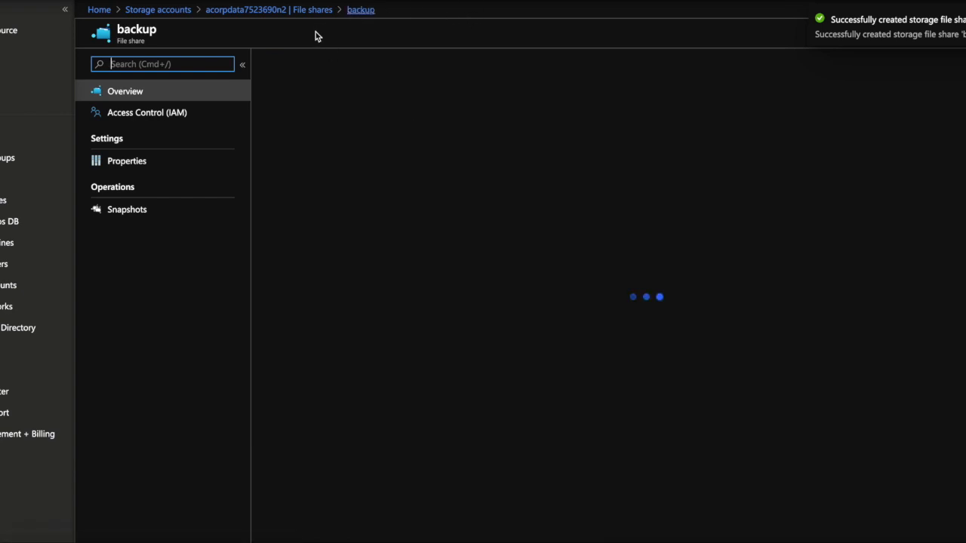
pyautogui.click(288, 64)
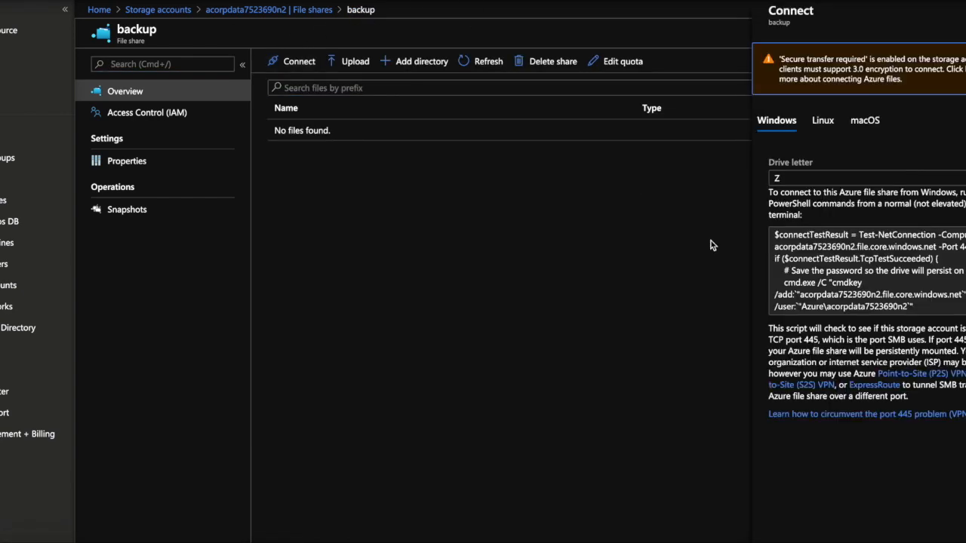
pyautogui.click(865, 257)
pyautogui.click(944, 285)
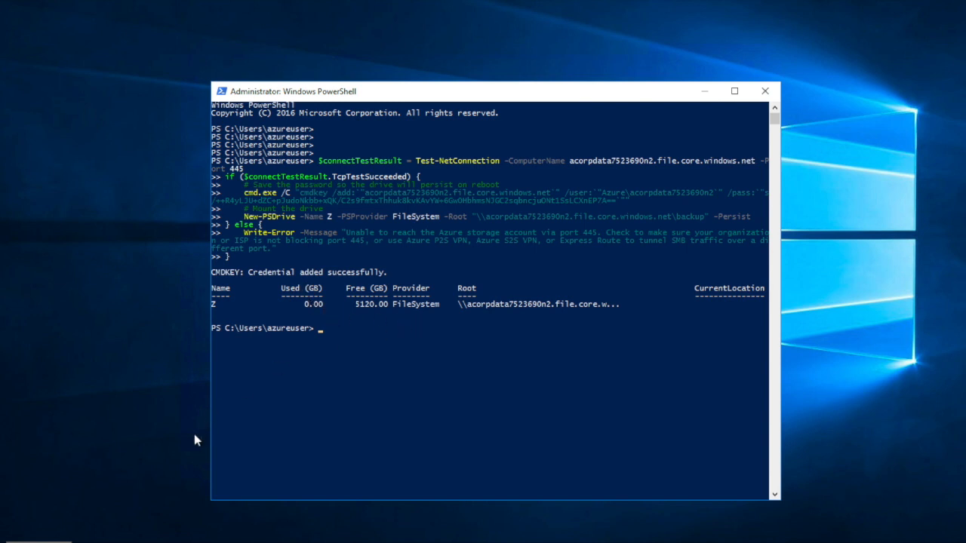
# Open the mapped backup network drive (Z:) in File Explorer on the Windows machine.
pyautogui.press('super+e')
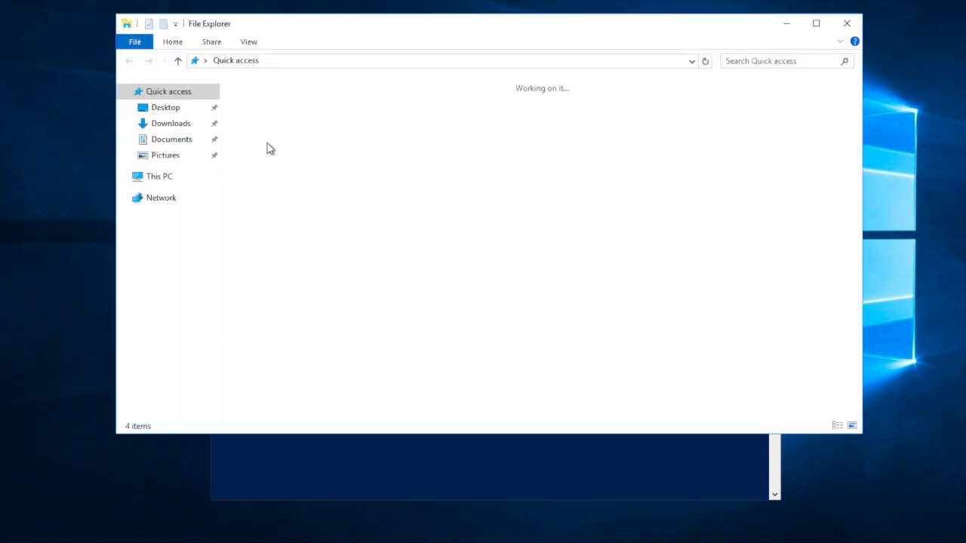
pyautogui.click(166, 178)
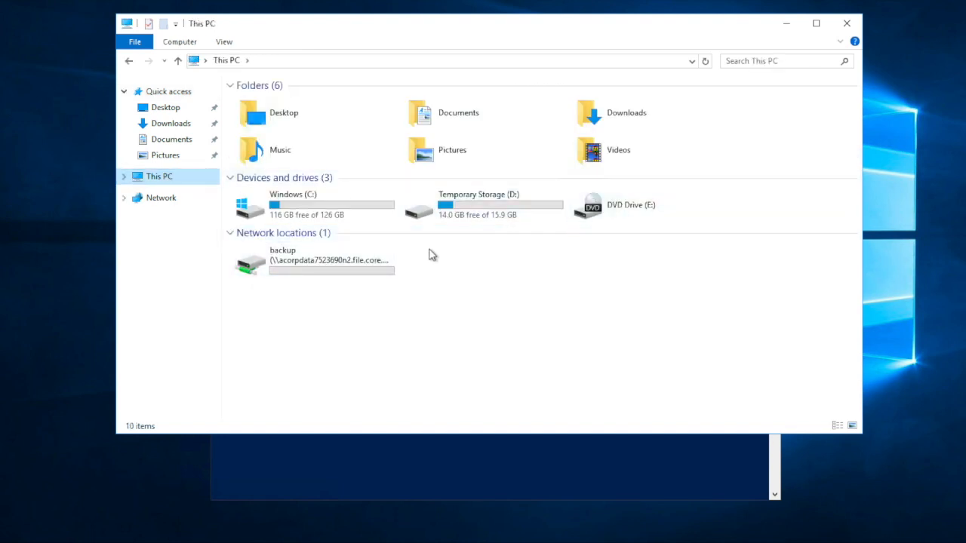
pyautogui.click(372, 271)
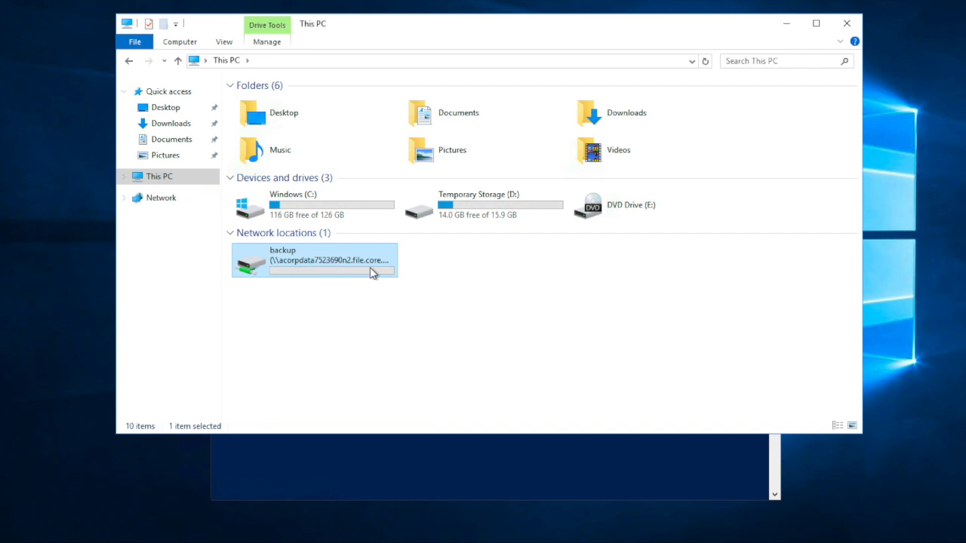
pyautogui.doubleClick(373, 272)
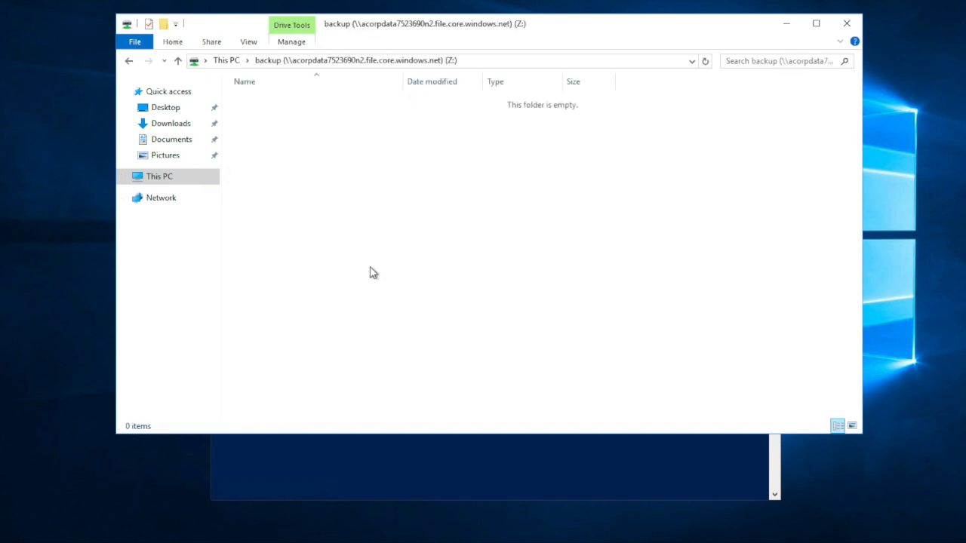
# Create a new bitmap image in the backup drive, keeping its default name.
pyautogui.rightClick(434, 175)
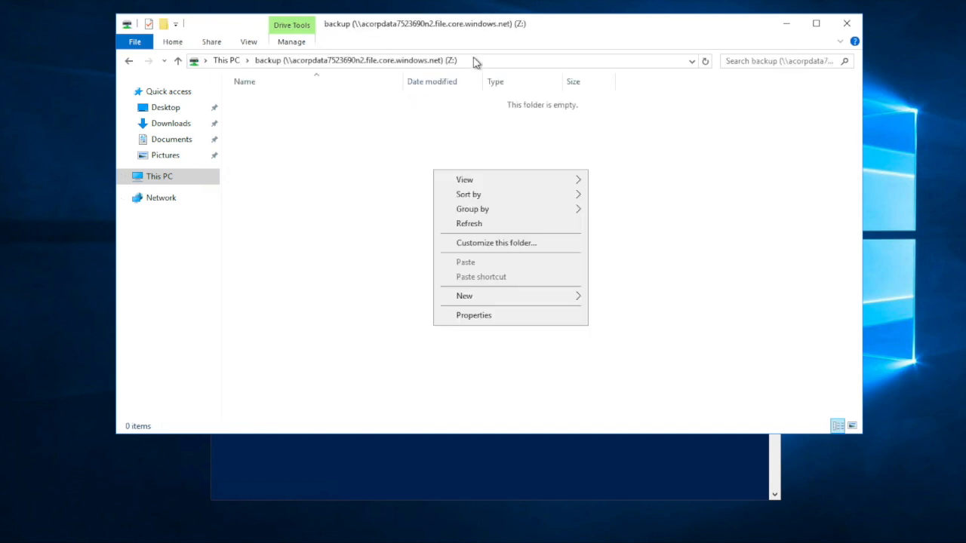
pyautogui.moveTo(539, 308)
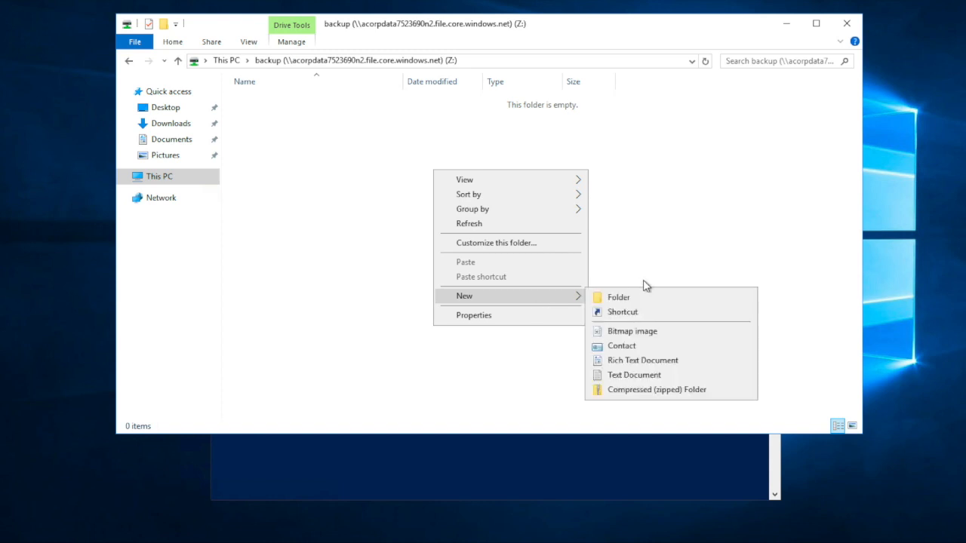
pyautogui.click(634, 335)
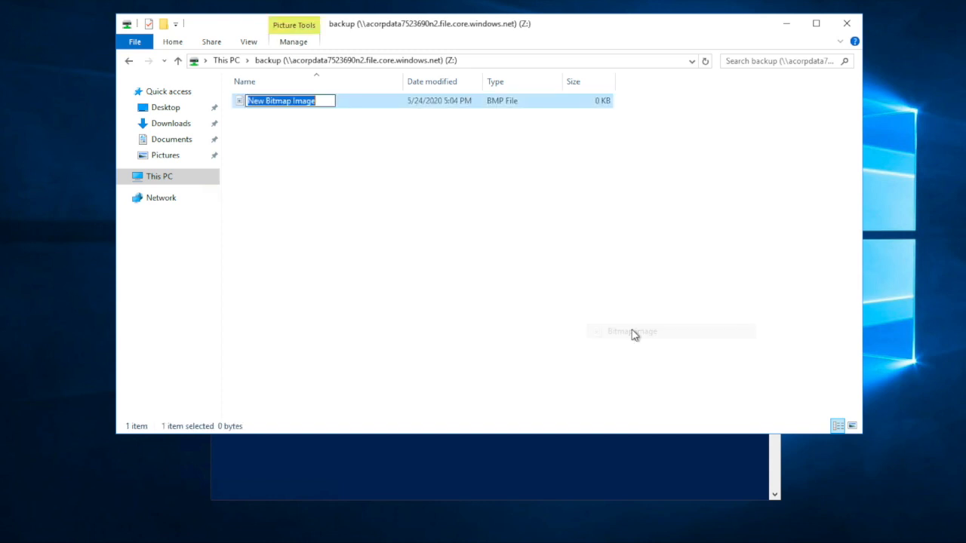
pyautogui.click(596, 285)
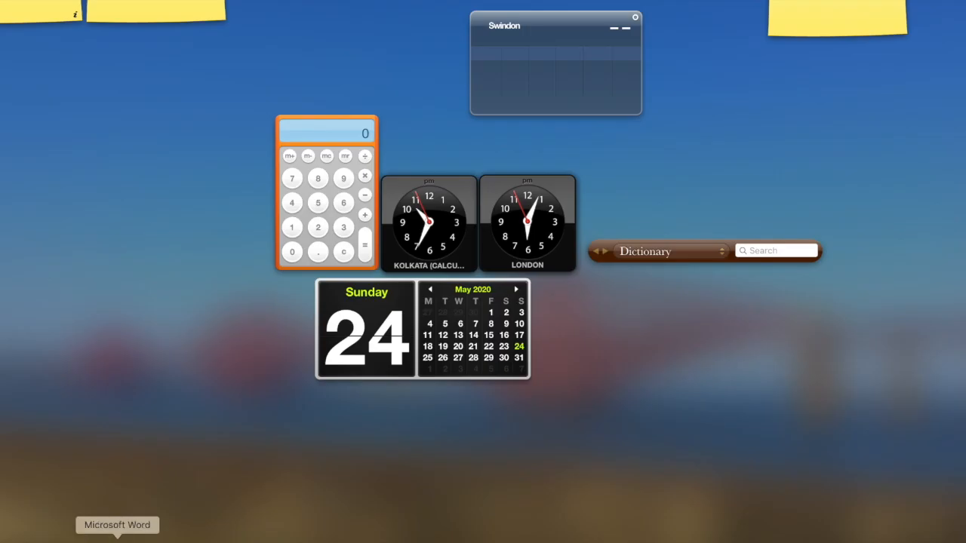
# Switch back to the Azure portal in Google Chrome and refresh the backup share's file list.
pyautogui.click(148, 541)
pyautogui.click(410, 326)
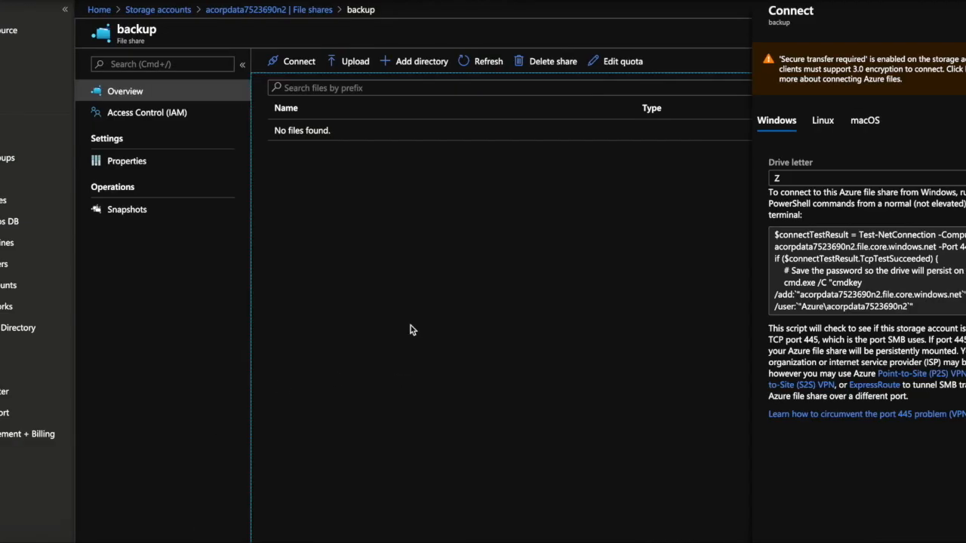
pyautogui.click(487, 62)
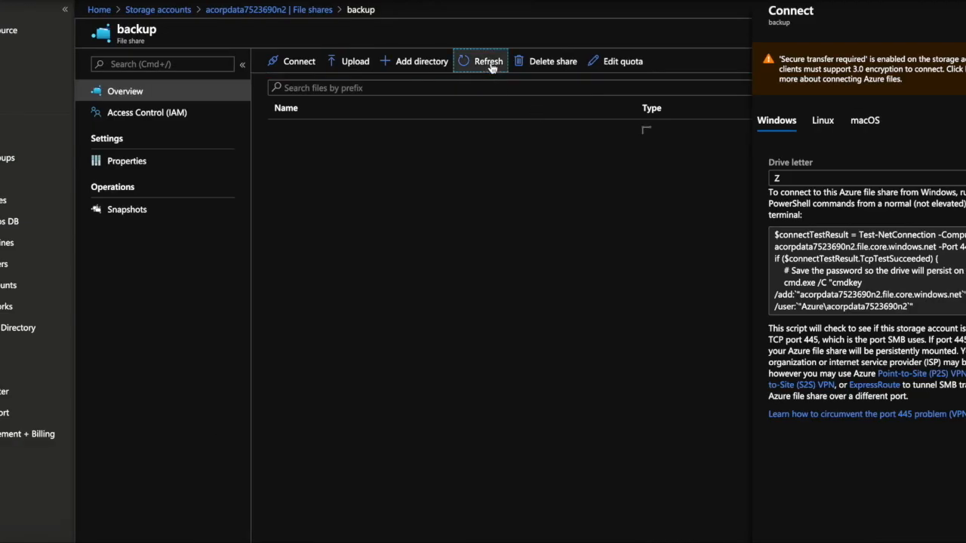
pyautogui.press('Escape')
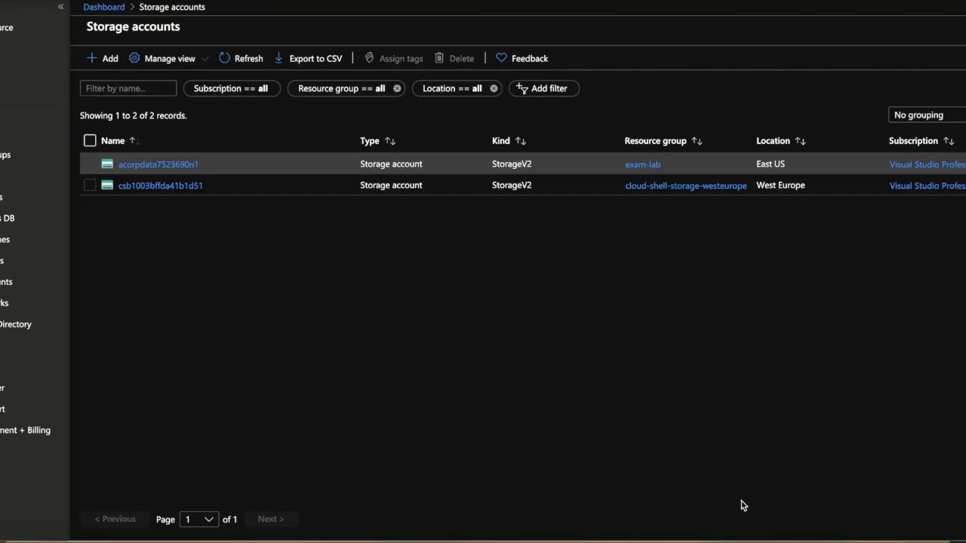
# Switch to the exam question slides and examine the storage and HTTPS requirements for the media files.
pyautogui.click(706, 538)
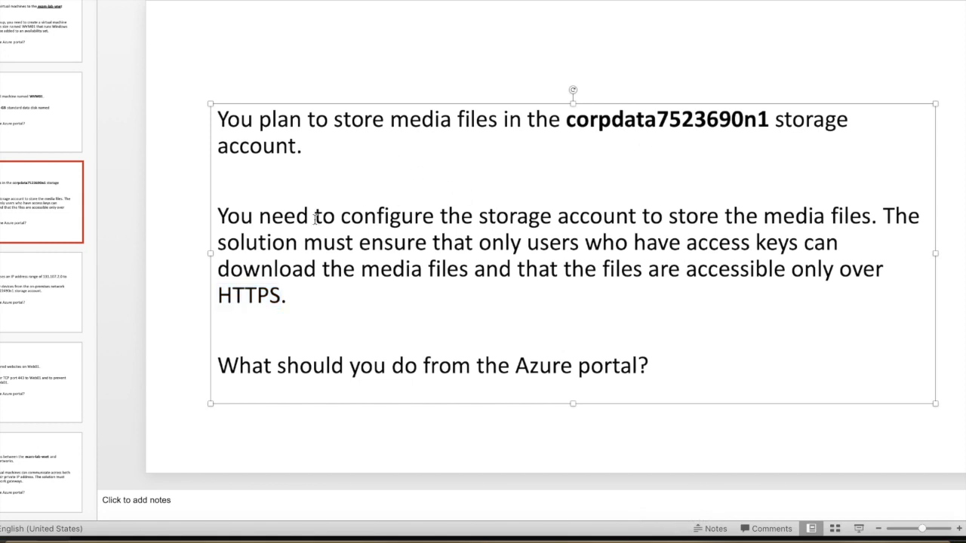
pyautogui.moveTo(314, 216); pyautogui.dragTo(832, 219)
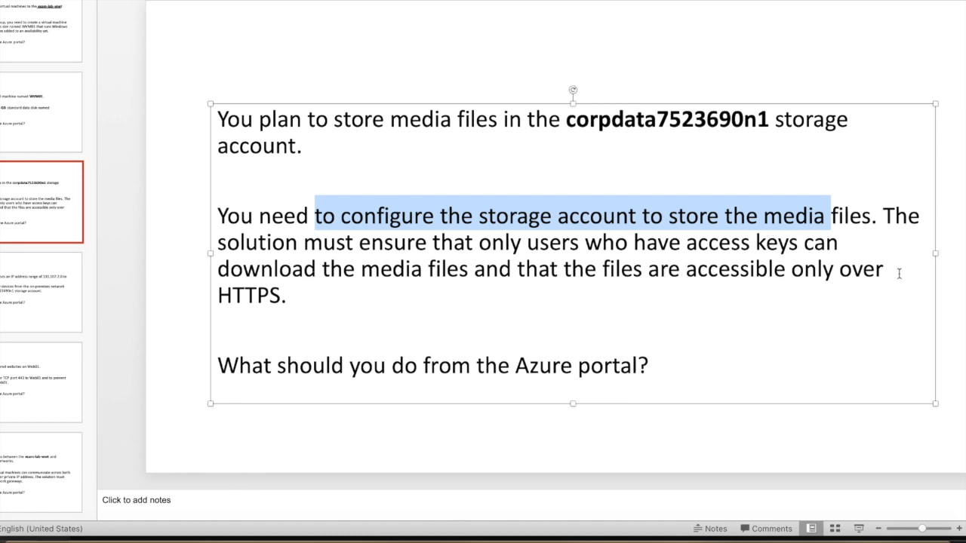
pyautogui.doubleClick(247, 289)
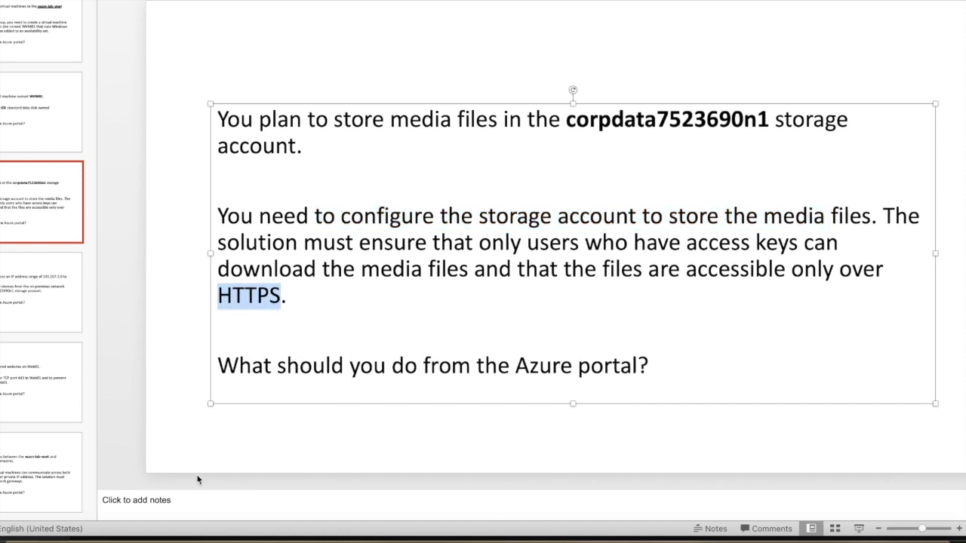
# Open the acorpdata7523690n1 storage account in the Azure portal and recheck the task slide against it.
pyautogui.click(143, 538)
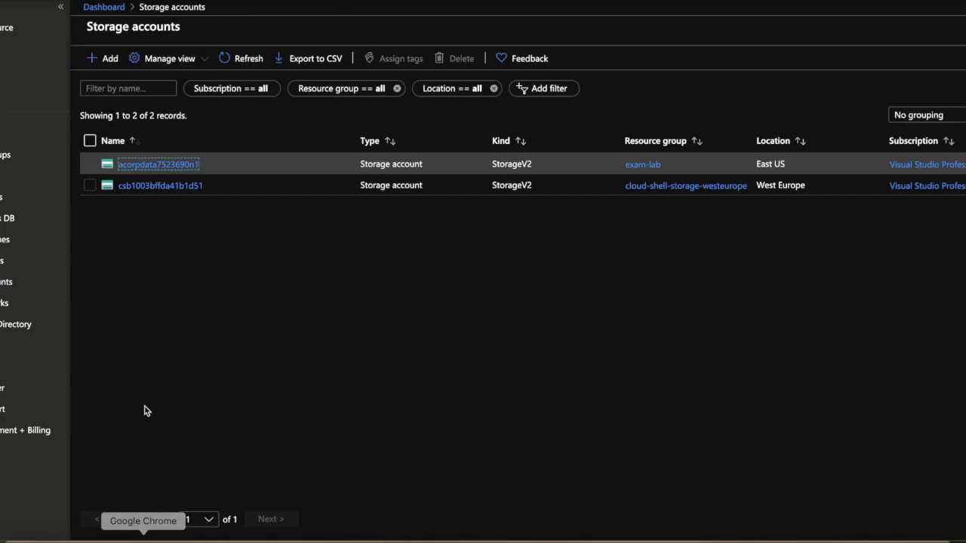
pyautogui.click(181, 166)
pyautogui.press('super+Tab')
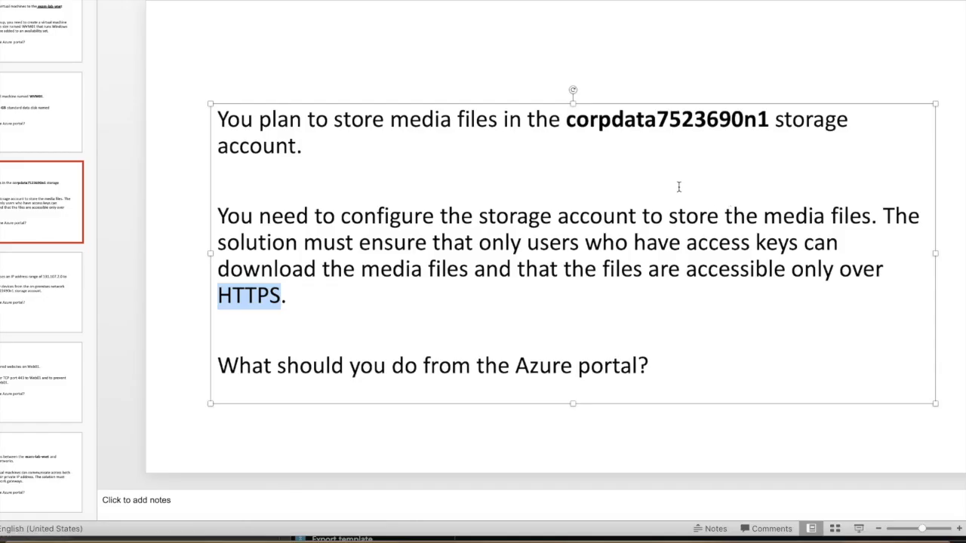
pyautogui.press('super+Tab')
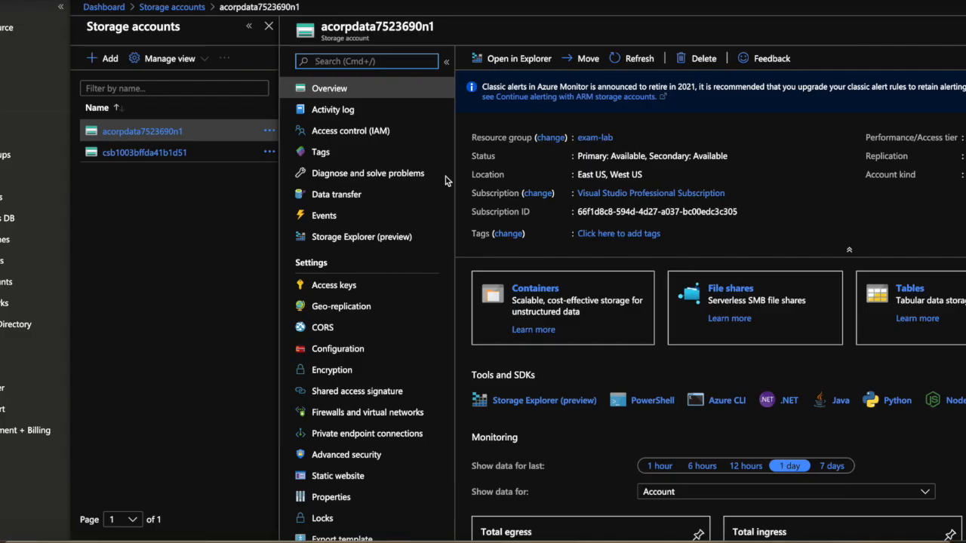
# Create a file share named mediafiles in the acorpdata7523690n1 storage account, leaving the quota empty.
pyautogui.click(734, 296)
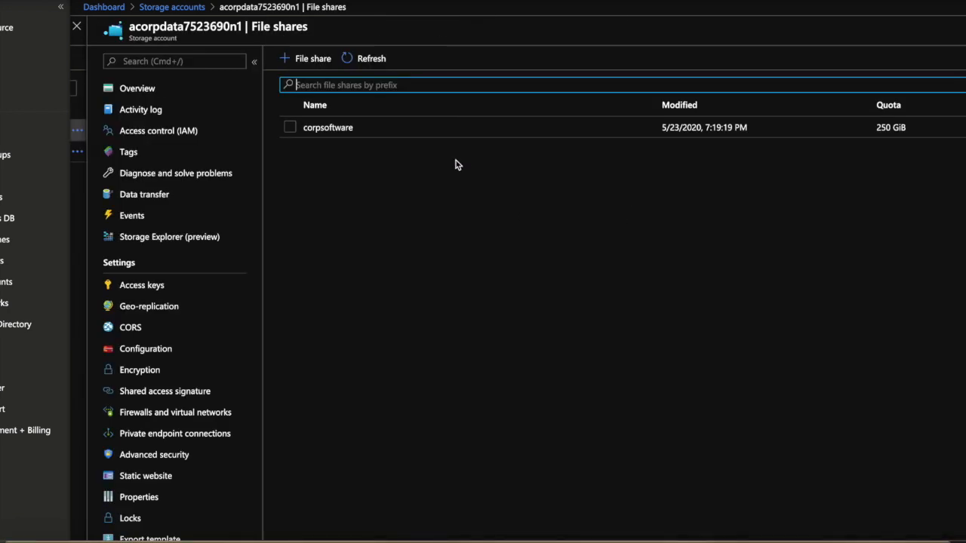
pyautogui.click(313, 61)
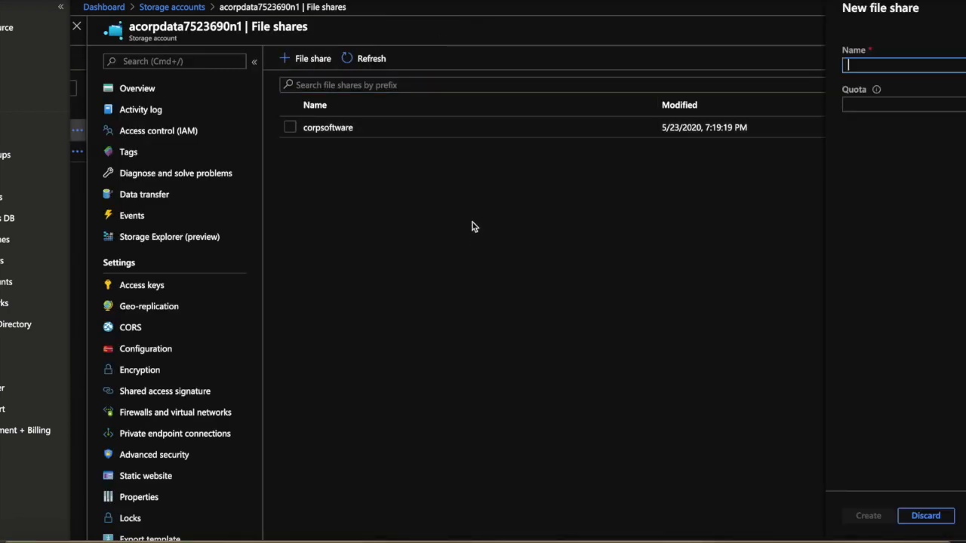
pyautogui.write('mediafiles')
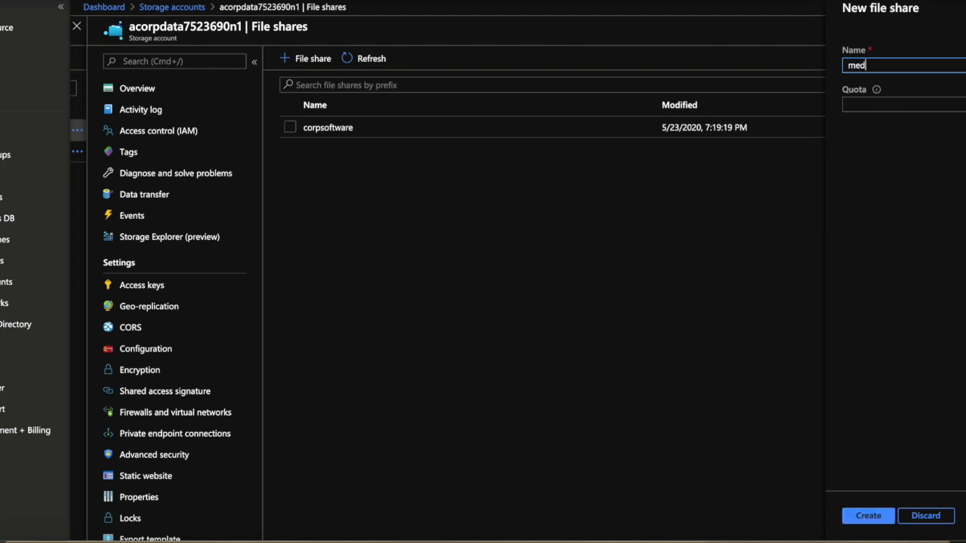
pyautogui.click(890, 103)
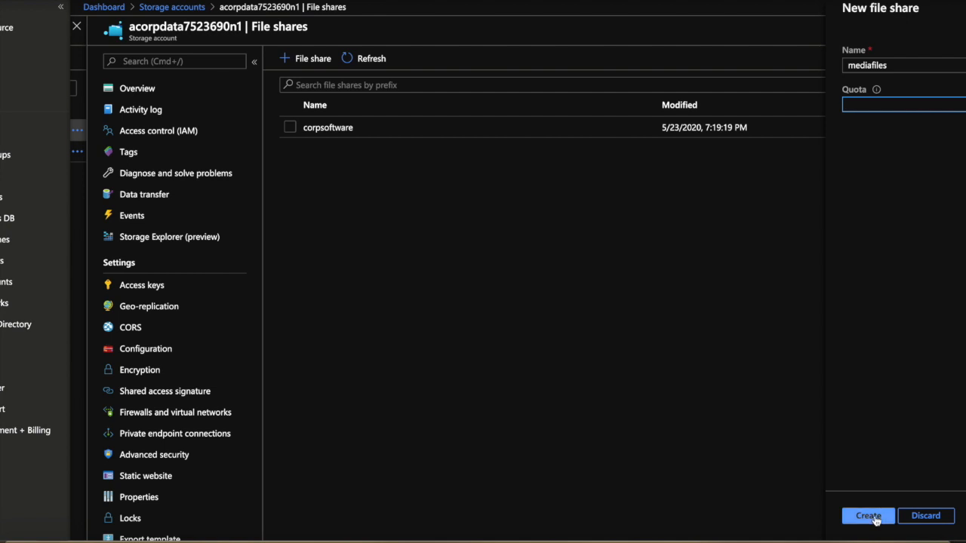
pyautogui.click(868, 515)
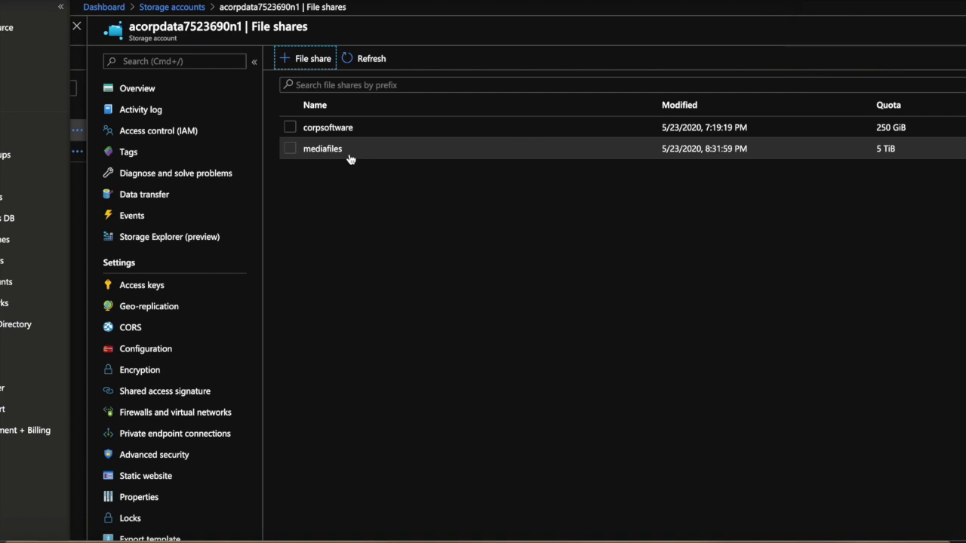
# Check the Secure transfer required setting and its description in the configuration of acorpdata7523690n1.
pyautogui.click(137, 348)
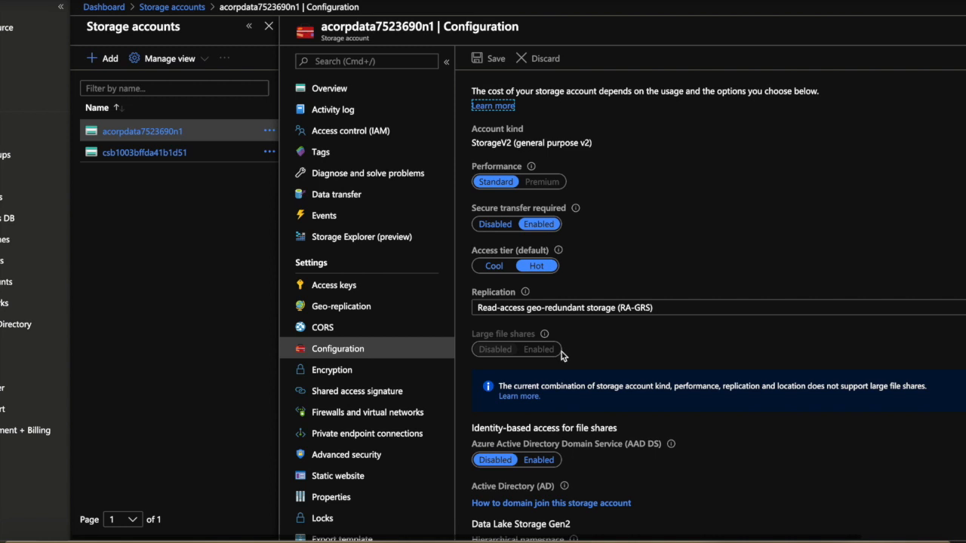
pyautogui.click(548, 225)
pyautogui.moveTo(575, 211)
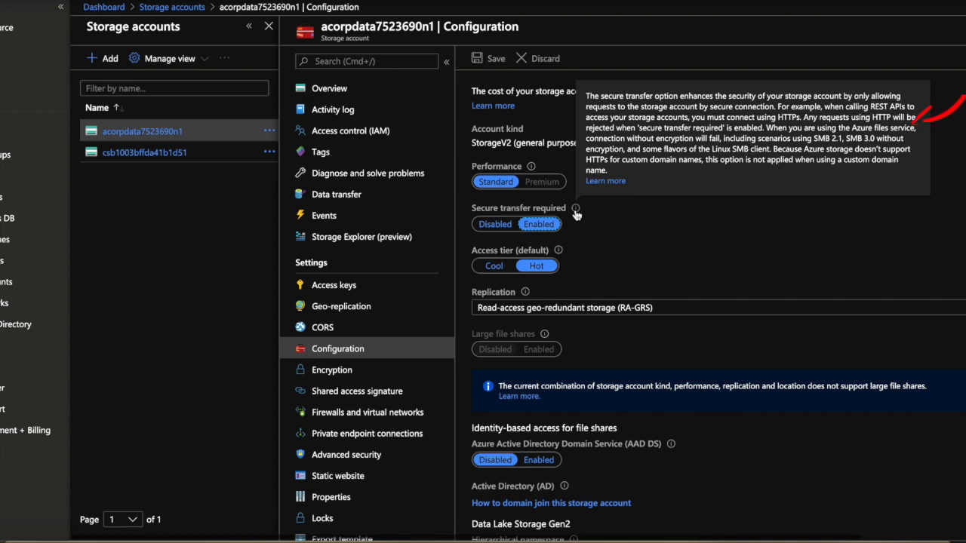
pyautogui.click(598, 240)
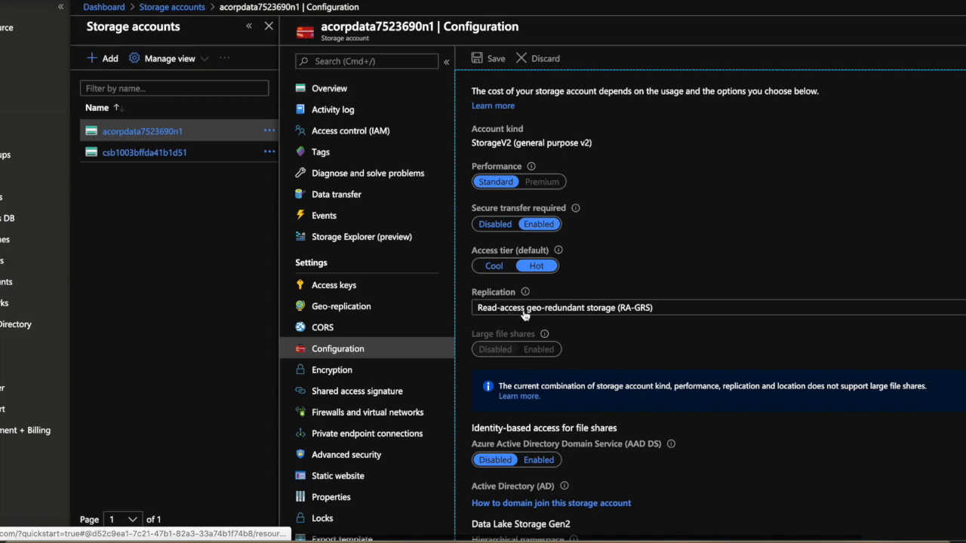
# Switch to Microsoft Azure Storage Explorer, refresh all resources, and expand and refresh the locally attached storage accounts.
pyautogui.click(797, 536)
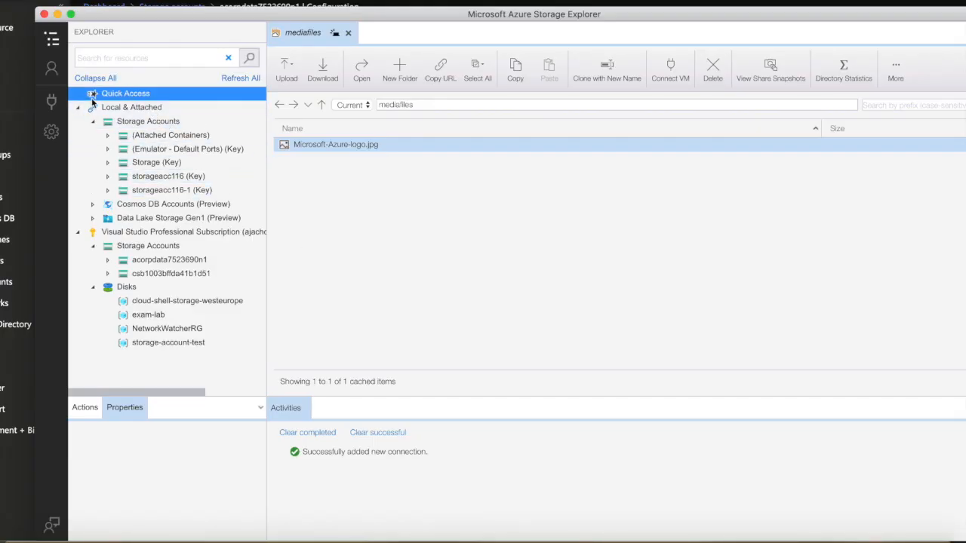
pyautogui.click(236, 79)
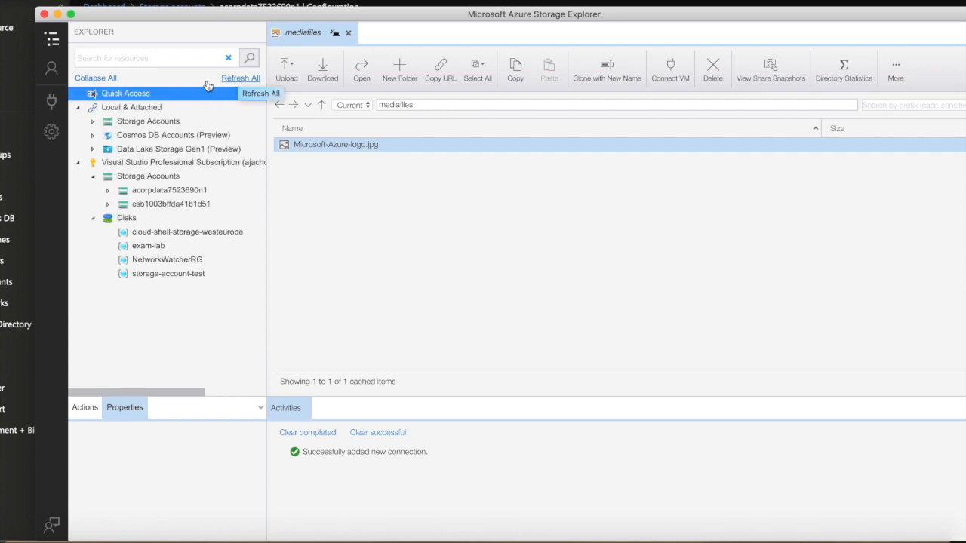
pyautogui.click(93, 123)
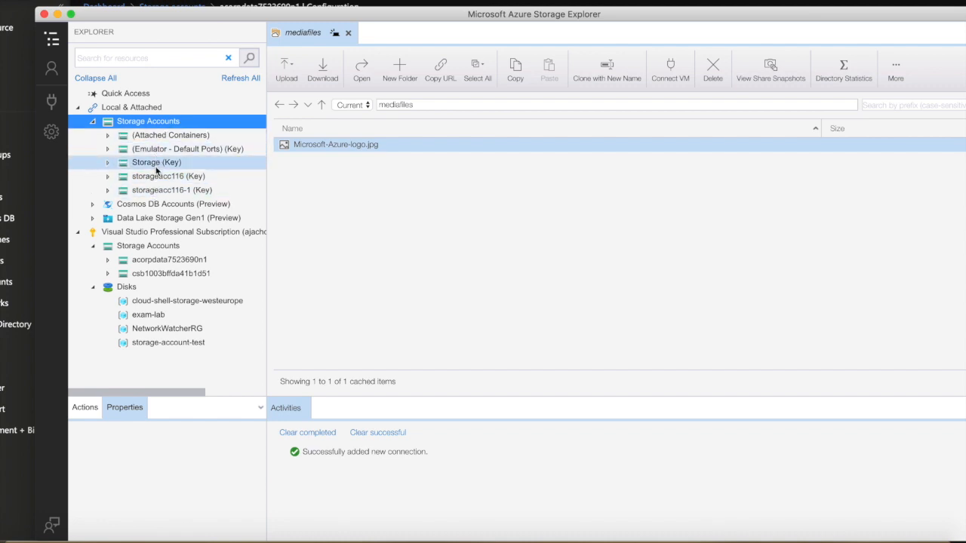
pyautogui.rightClick(163, 124)
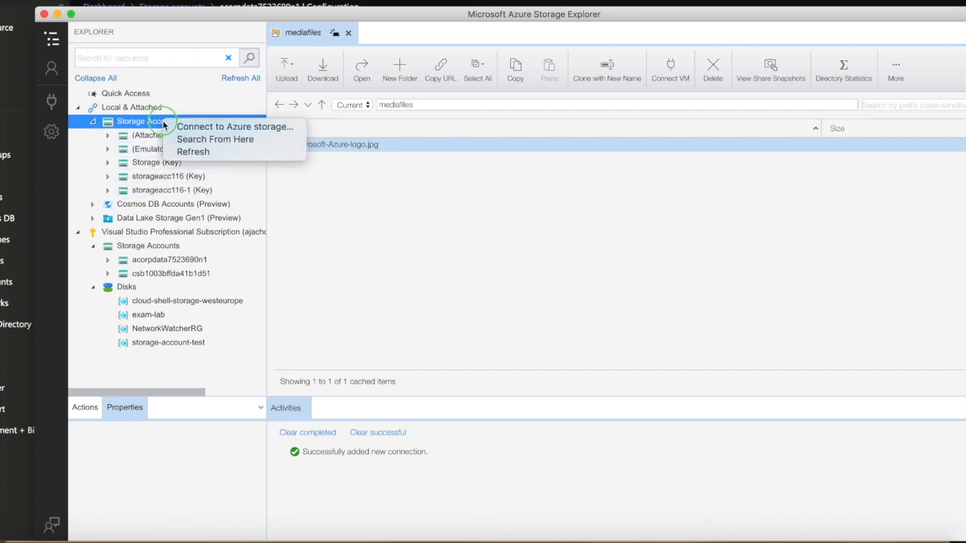
pyautogui.click(193, 152)
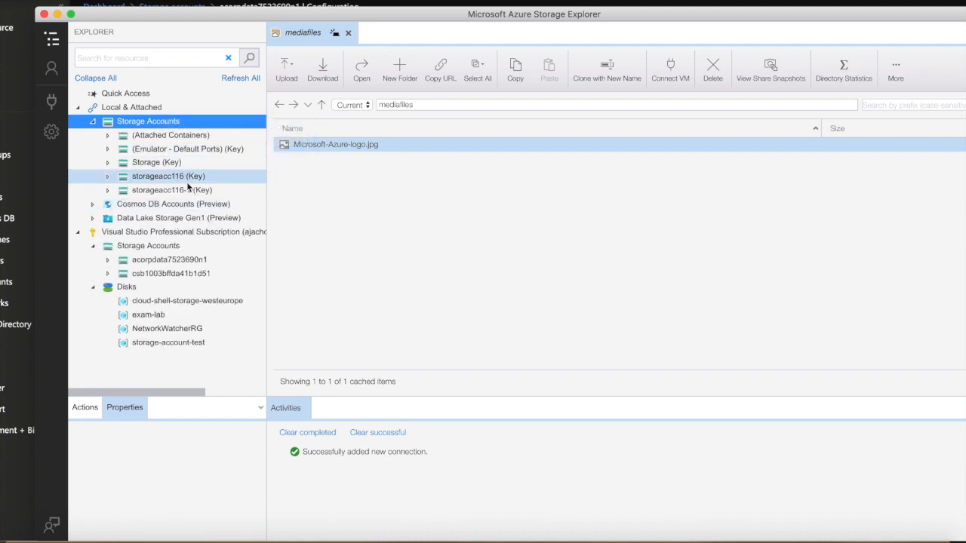
# Try to list the file shares of the locally attached account named Storage.
pyautogui.click(108, 165)
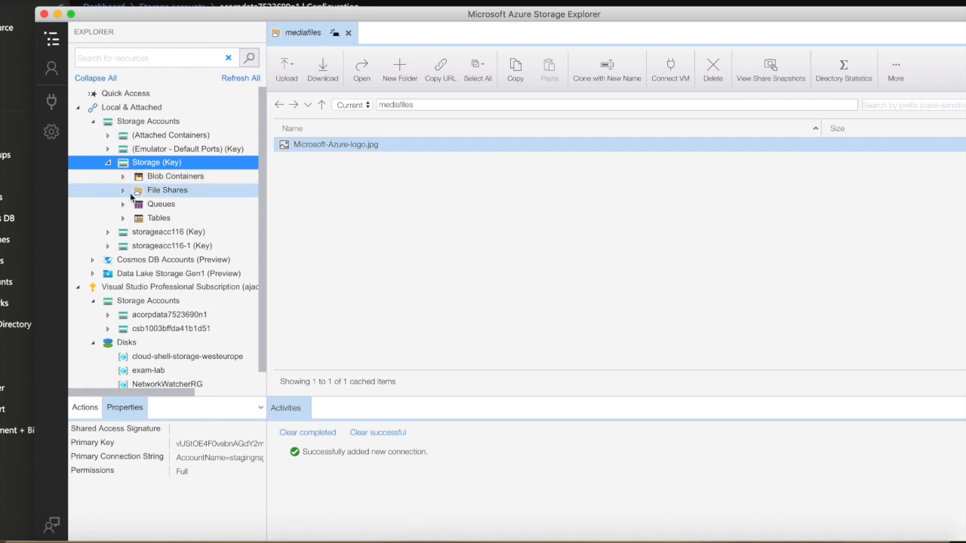
pyautogui.click(179, 192)
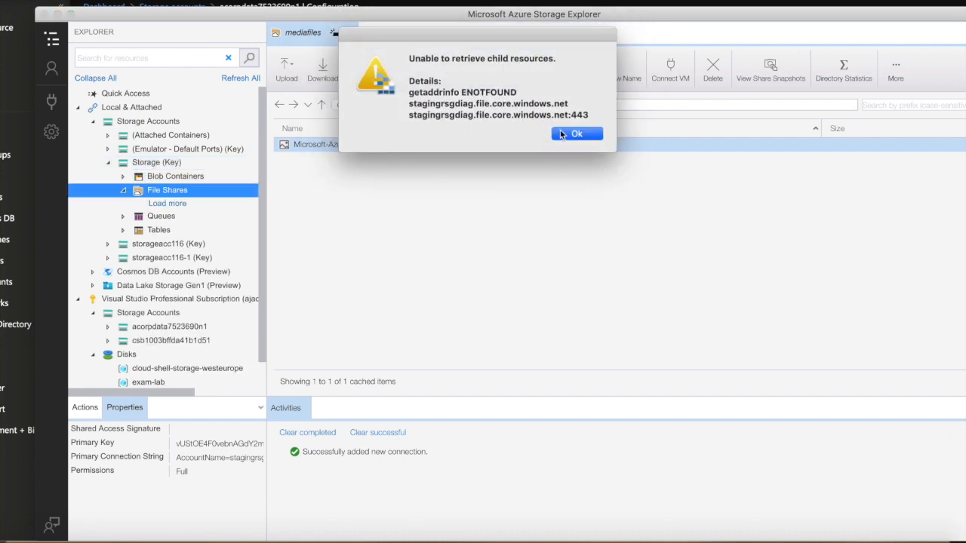
pyautogui.click(566, 133)
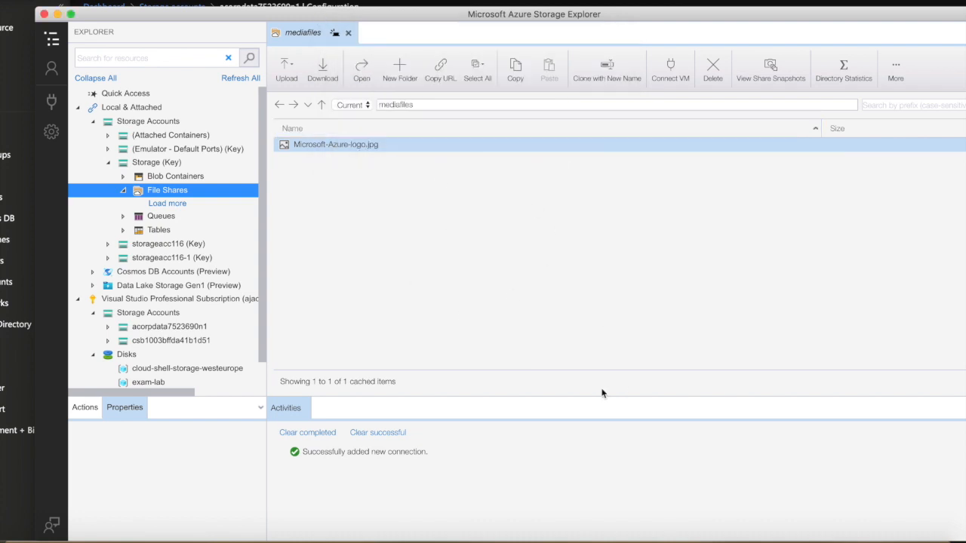
# Switch to the Azure portal and copy the key1 connection string from the access keys of acorpdata7523690n1.
pyautogui.click(163, 539)
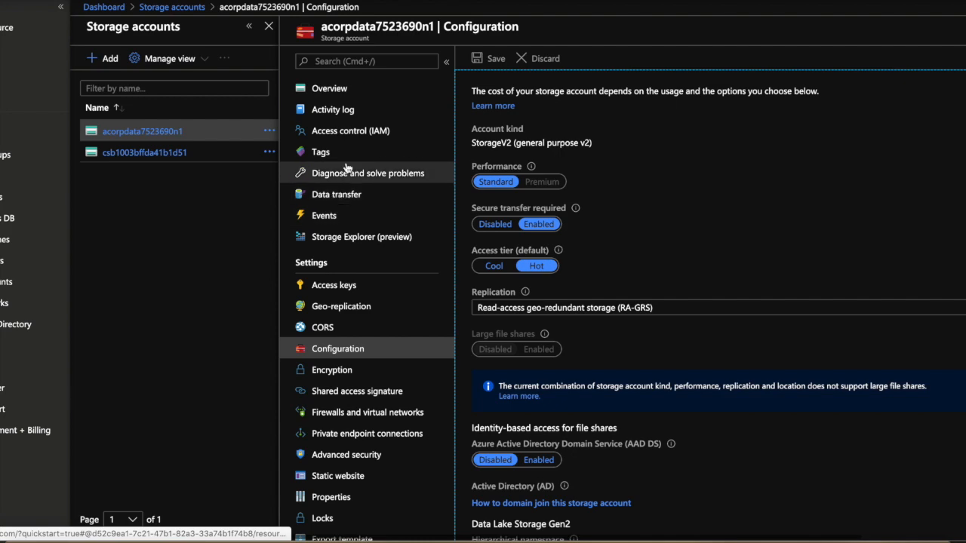
pyautogui.click(347, 283)
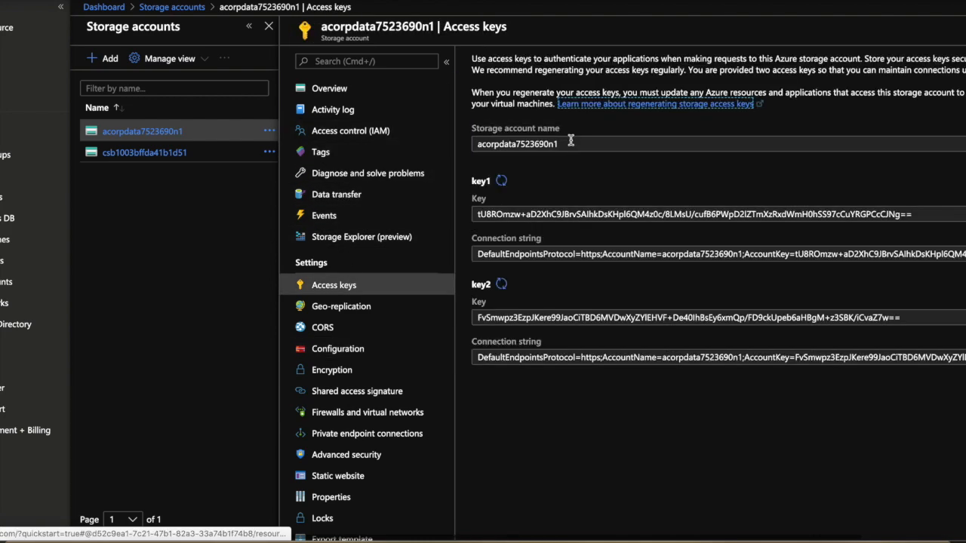
pyautogui.click(567, 252)
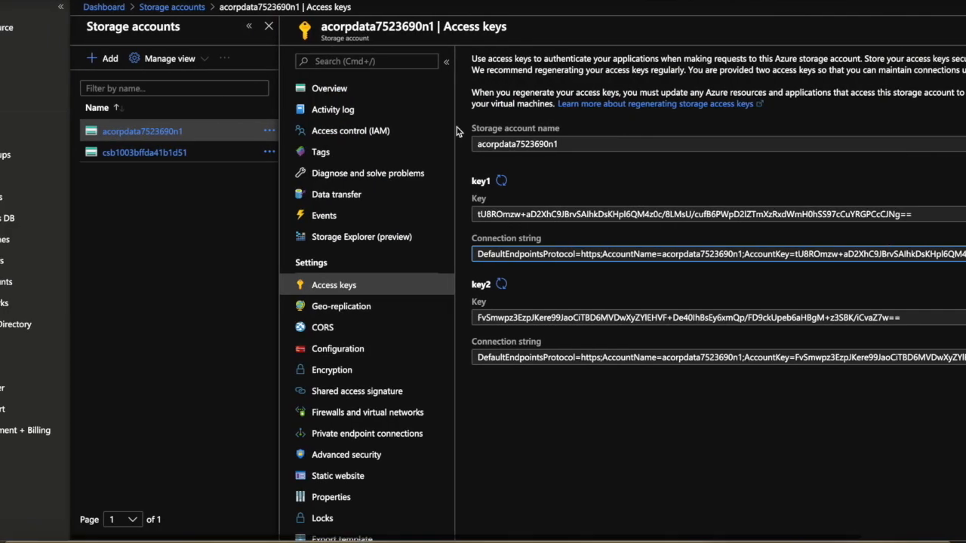
pyautogui.click(949, 247)
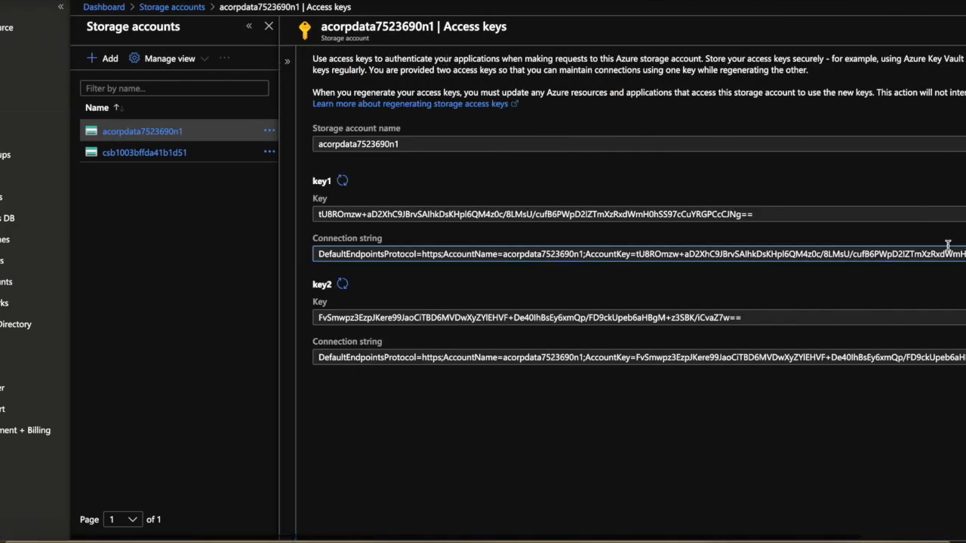
pyautogui.click(250, 29)
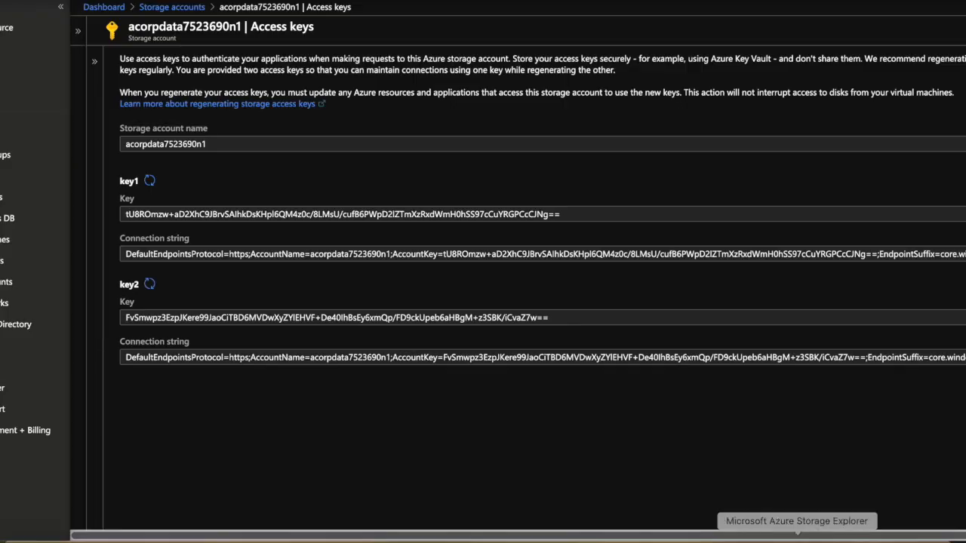
# Switch to Storage Explorer and start a new Azure storage connection that uses a connection string.
pyautogui.click(796, 535)
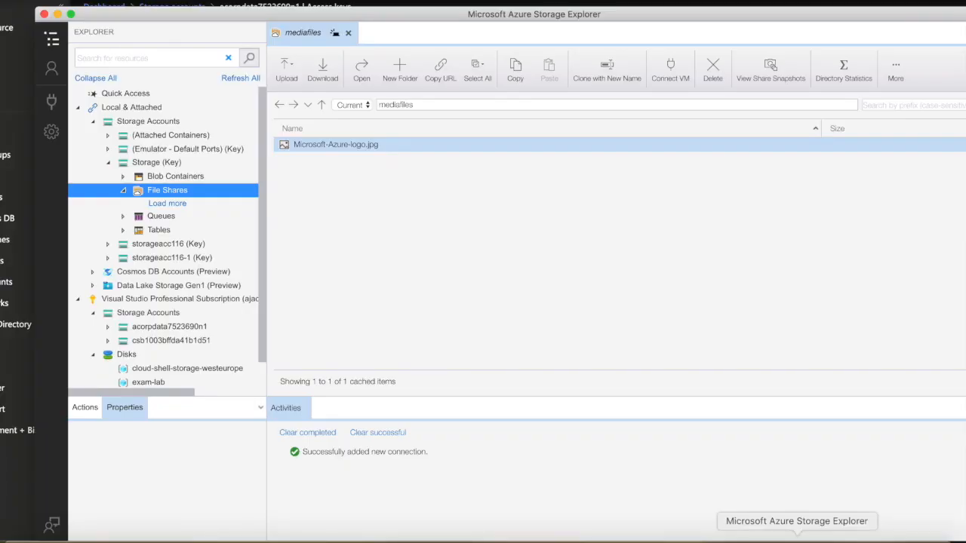
pyautogui.click(159, 124)
pyautogui.rightClick(159, 124)
pyautogui.click(206, 130)
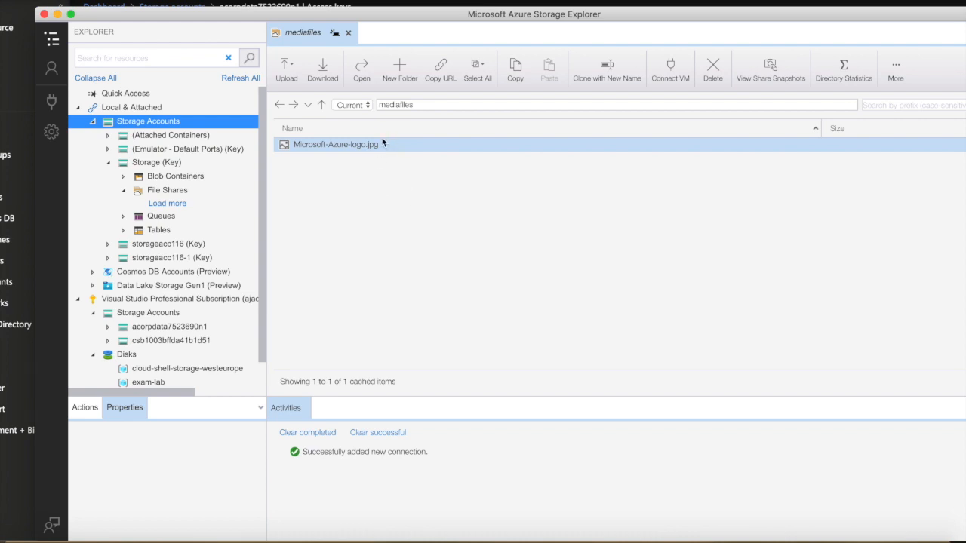
pyautogui.click(339, 122)
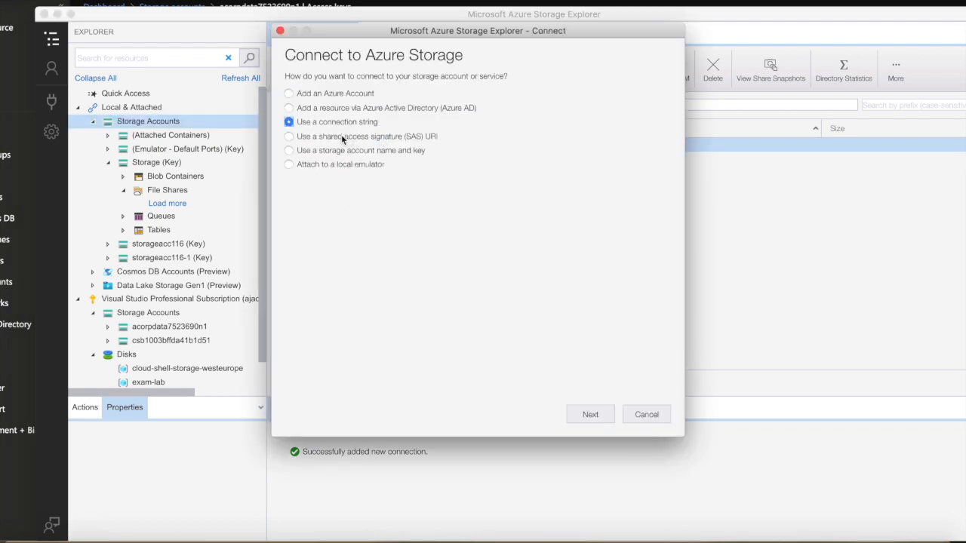
pyautogui.click(596, 414)
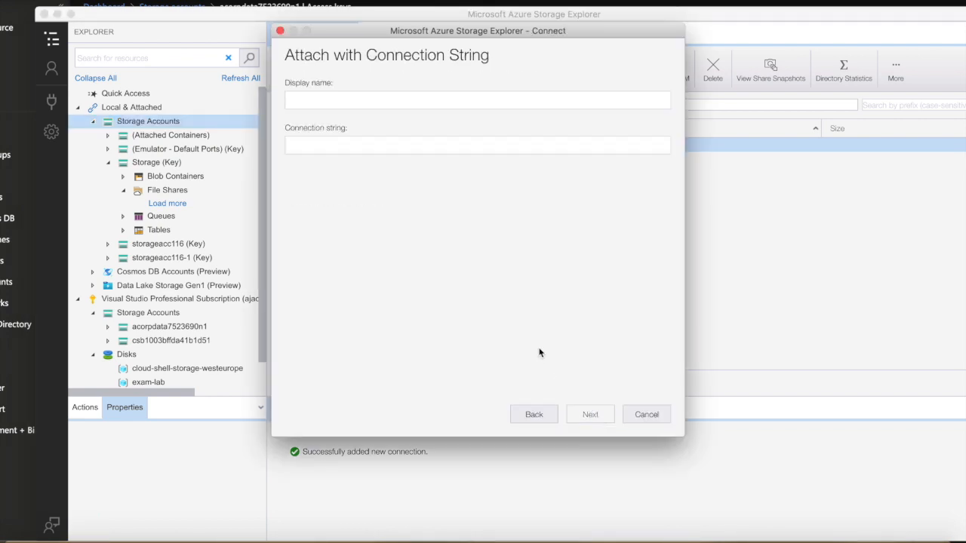
# Name the connection mediafiles, paste the storage account's connection string, and connect.
pyautogui.click(395, 98)
pyautogui.write('ma')
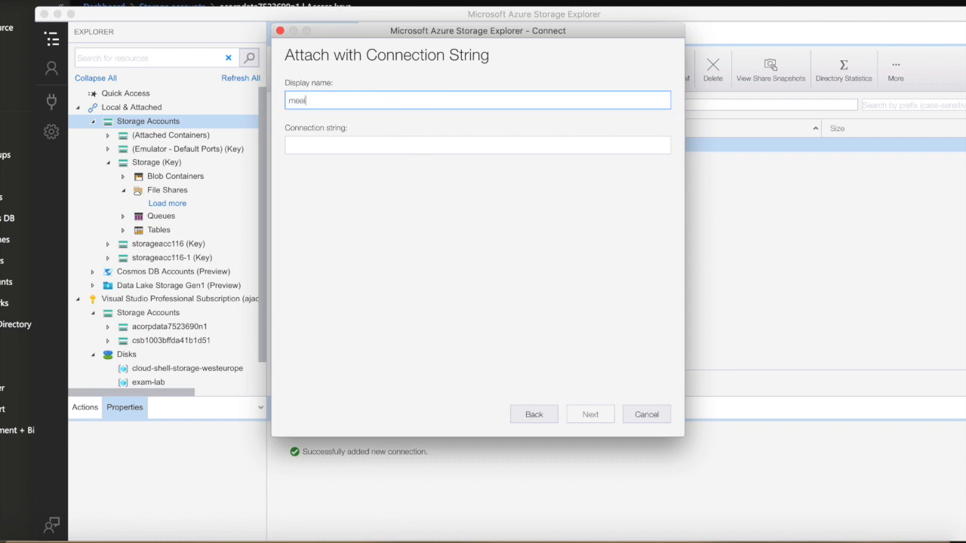
pyautogui.write('ediafiles')
pyautogui.click(412, 143)
pyautogui.press('super+v')
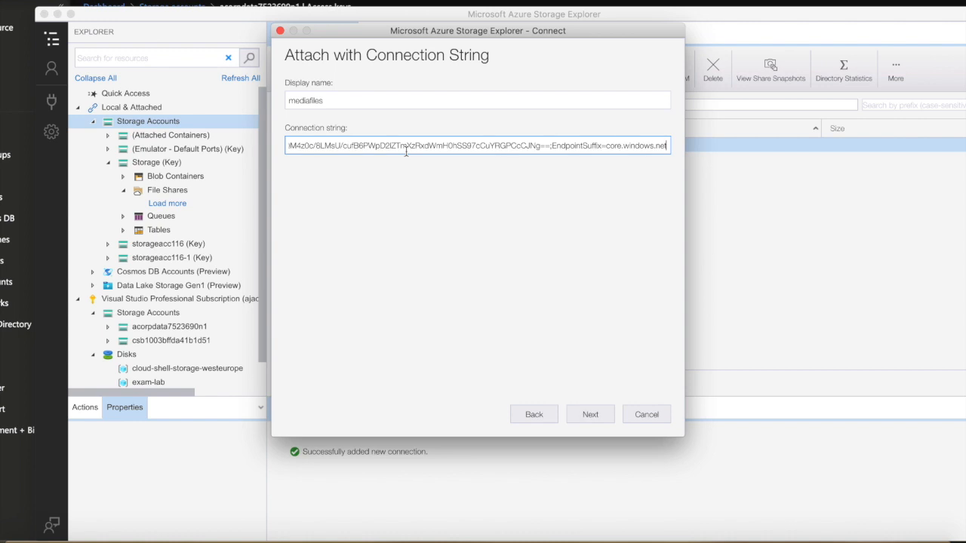
pyautogui.click(600, 413)
pyautogui.click(596, 416)
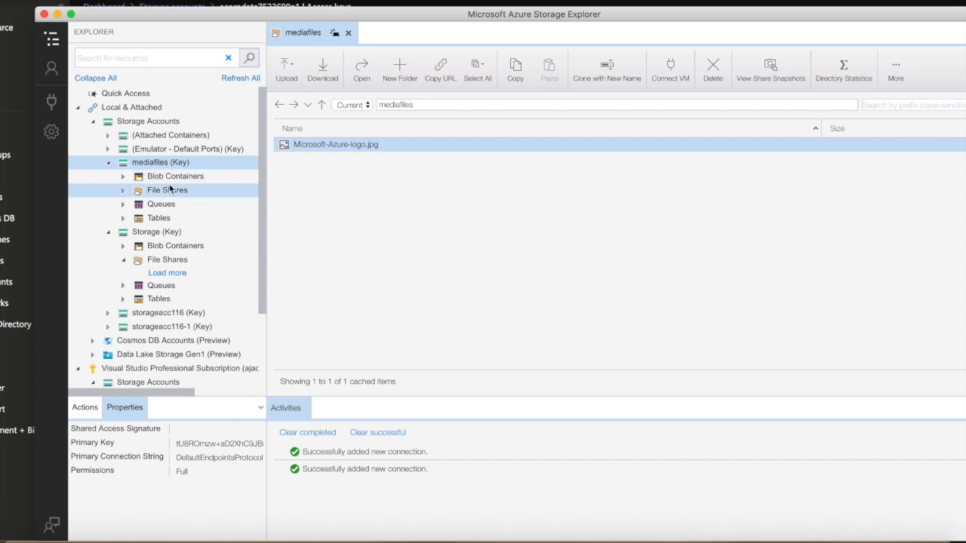
# Open the mediafiles file share under the mediafiles connection and refresh it.
pyautogui.click(169, 188)
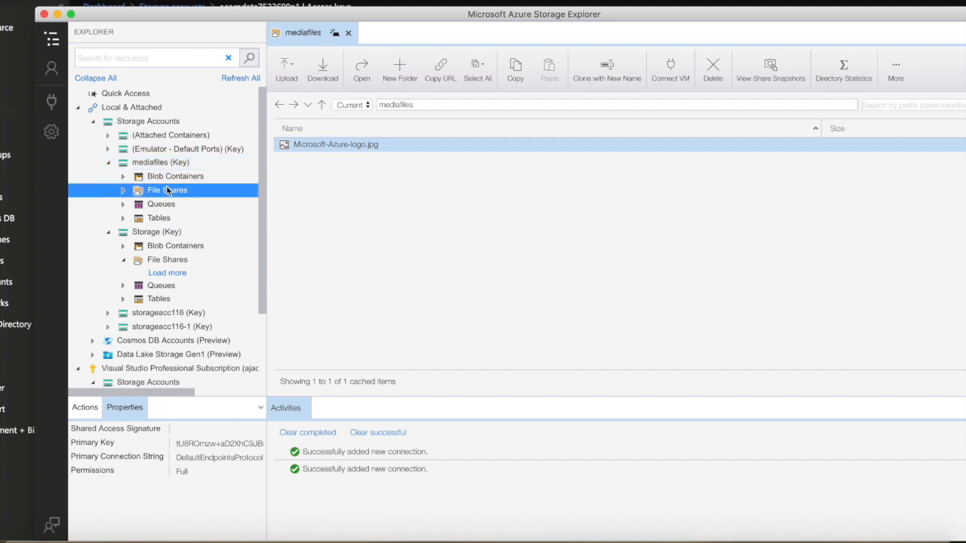
pyautogui.click(122, 191)
pyautogui.click(188, 218)
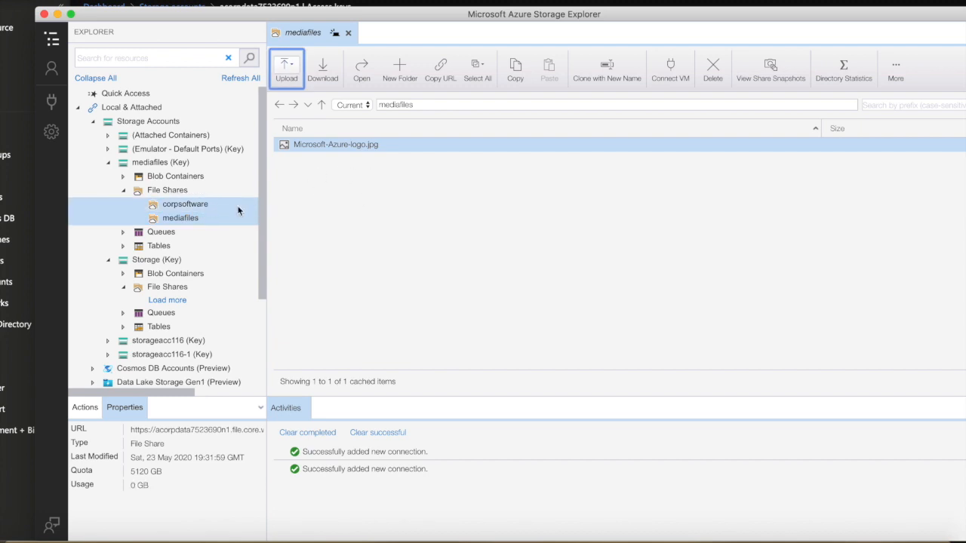
pyautogui.doubleClick(200, 218)
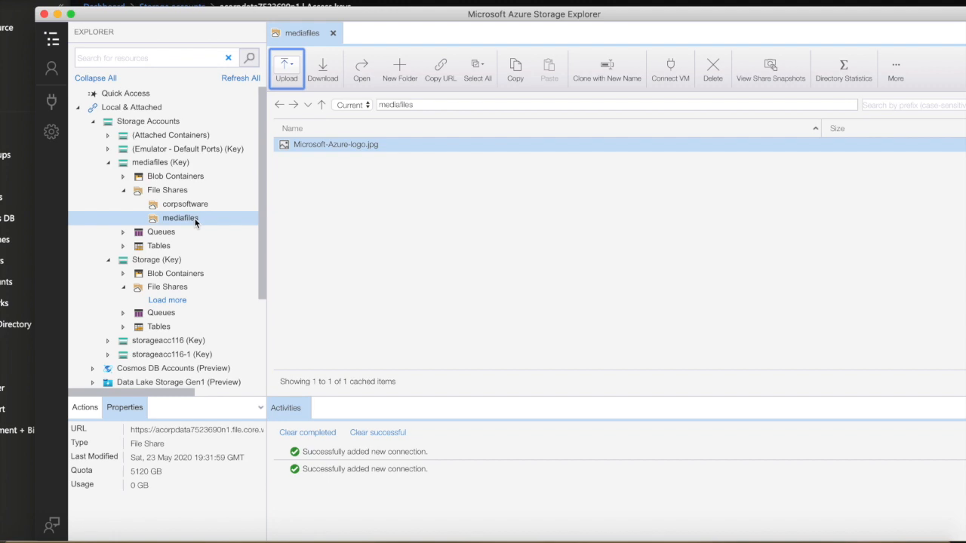
pyautogui.rightClick(195, 222)
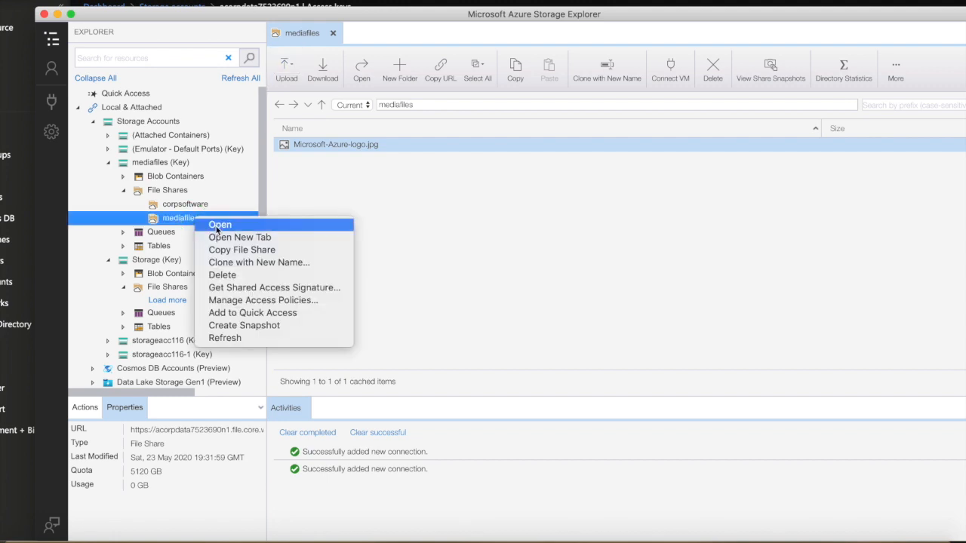
pyautogui.click(219, 339)
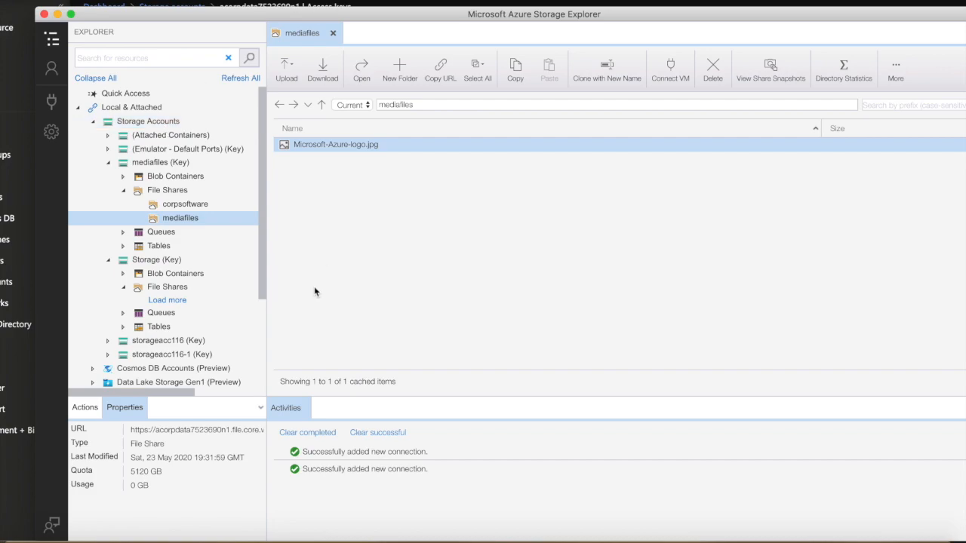
# Switch to the Azure portal and regenerate access key key1 of acorpdata7523690n1.
pyautogui.click(143, 534)
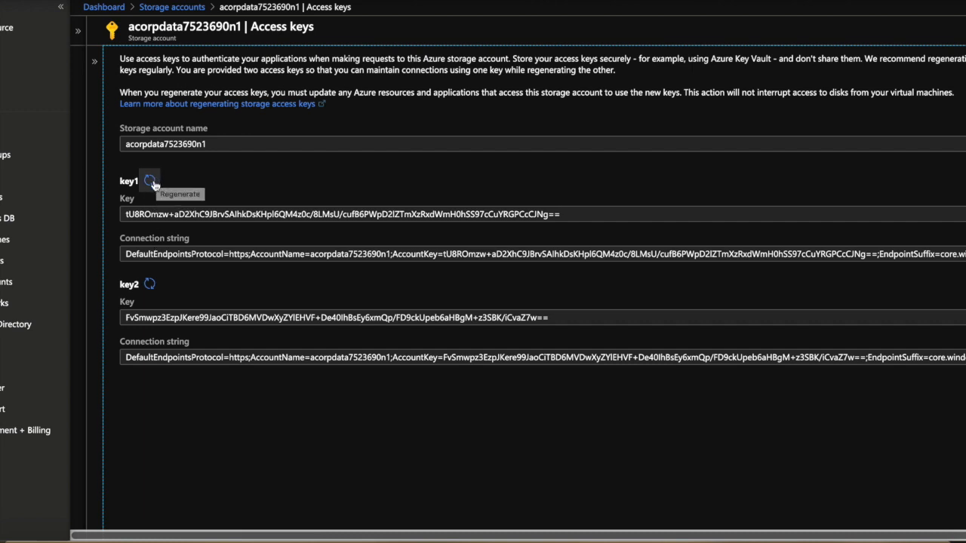
pyautogui.click(150, 183)
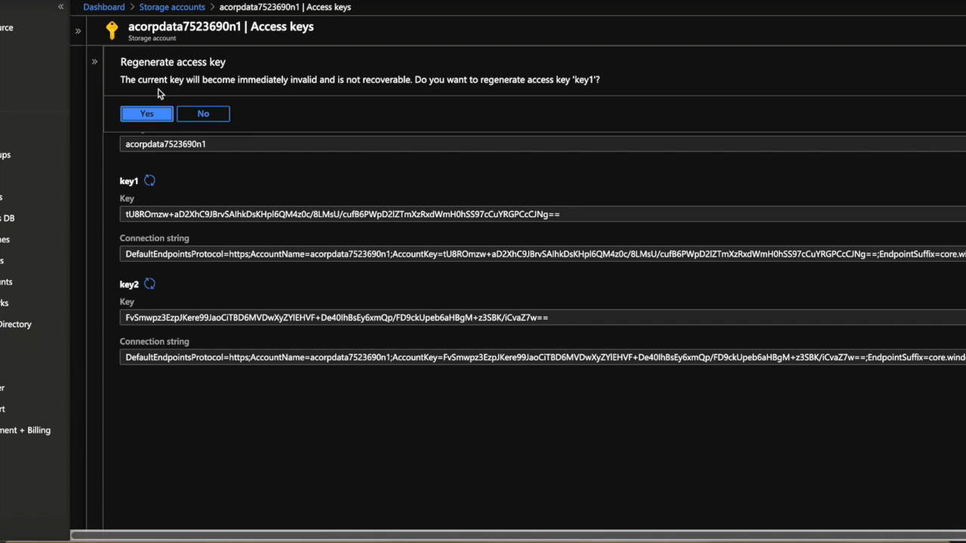
pyautogui.click(148, 114)
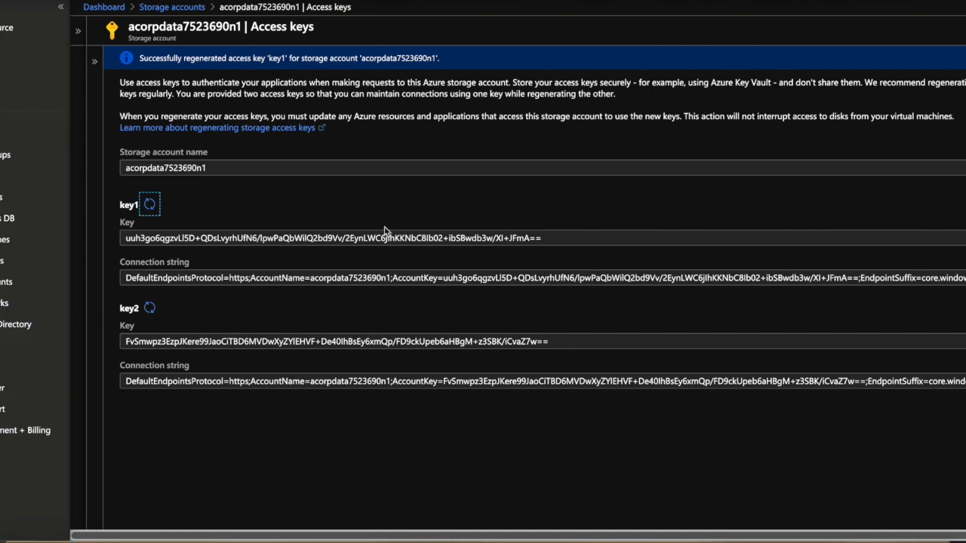
# Switch to Storage Explorer, refresh all resources, and recheck access to the file shares of the mediafiles connection.
pyautogui.click(797, 537)
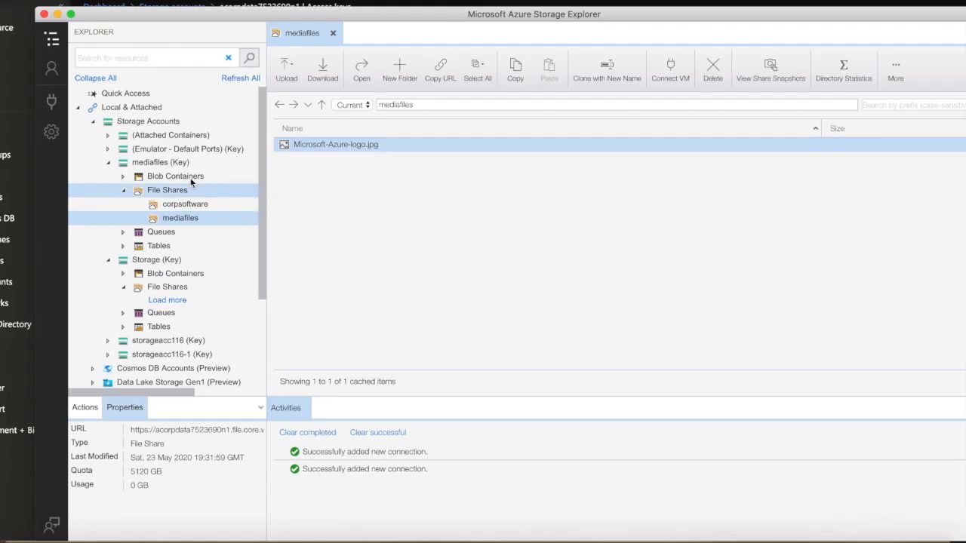
pyautogui.click(151, 121)
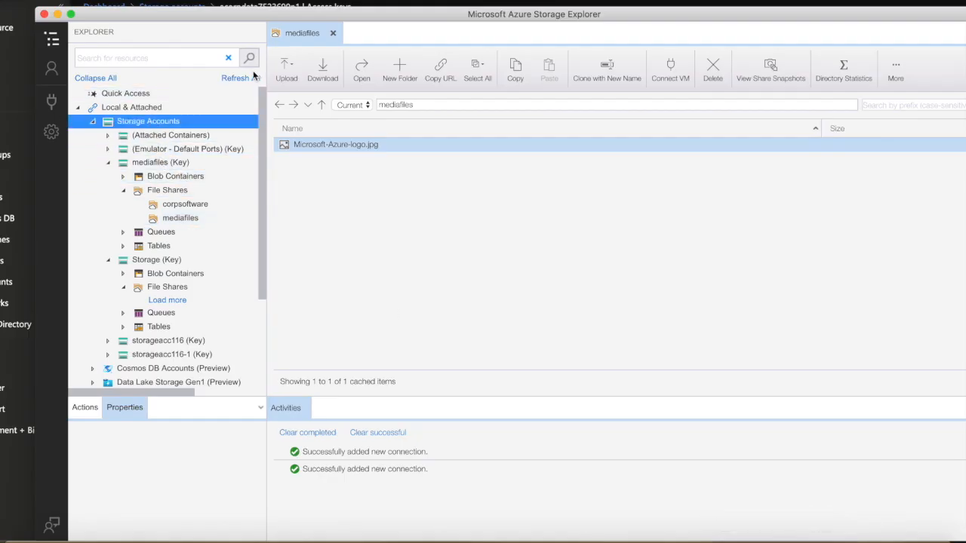
pyautogui.click(252, 79)
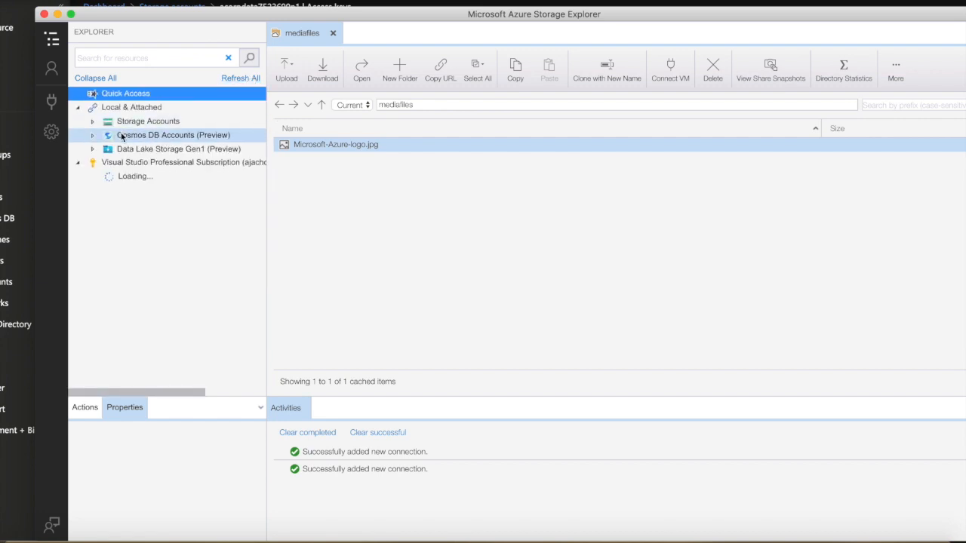
pyautogui.click(94, 121)
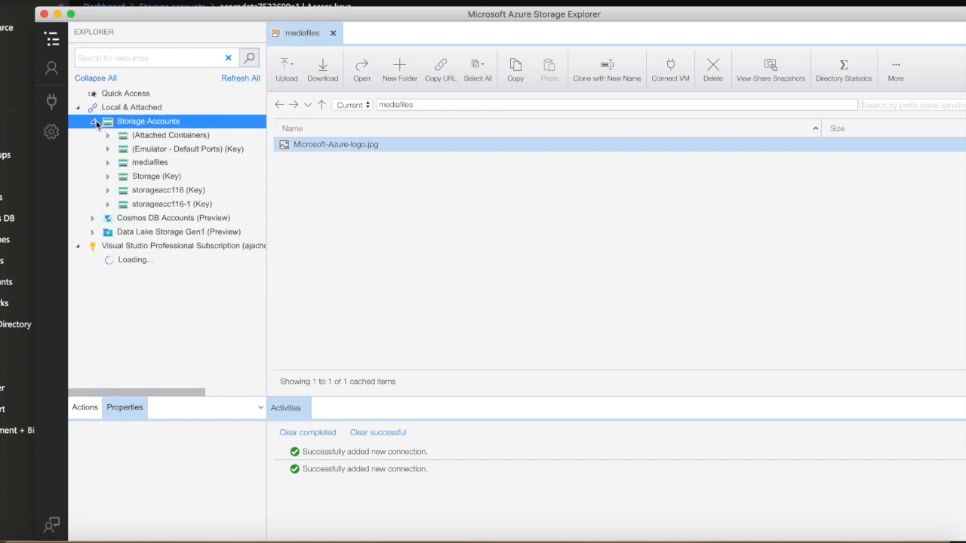
pyautogui.click(110, 164)
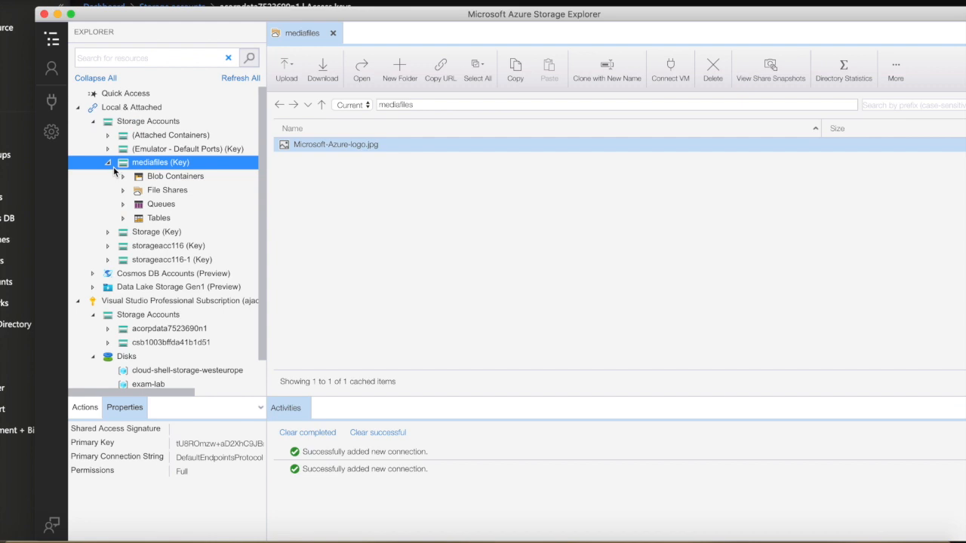
pyautogui.click(124, 190)
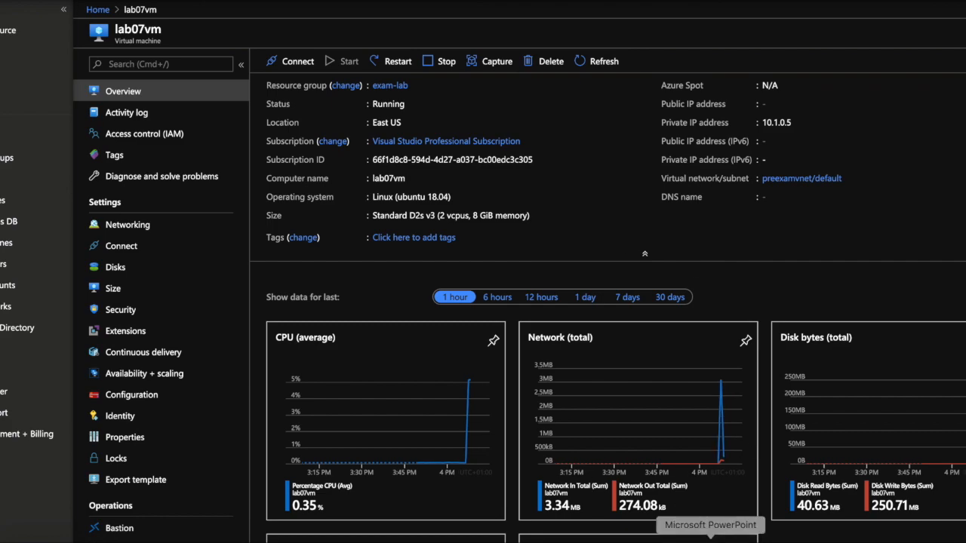
# Switch to the PowerPoint exam slides and read the Lab 06 task about making VM1 accessible from the internet.
pyautogui.click(709, 537)
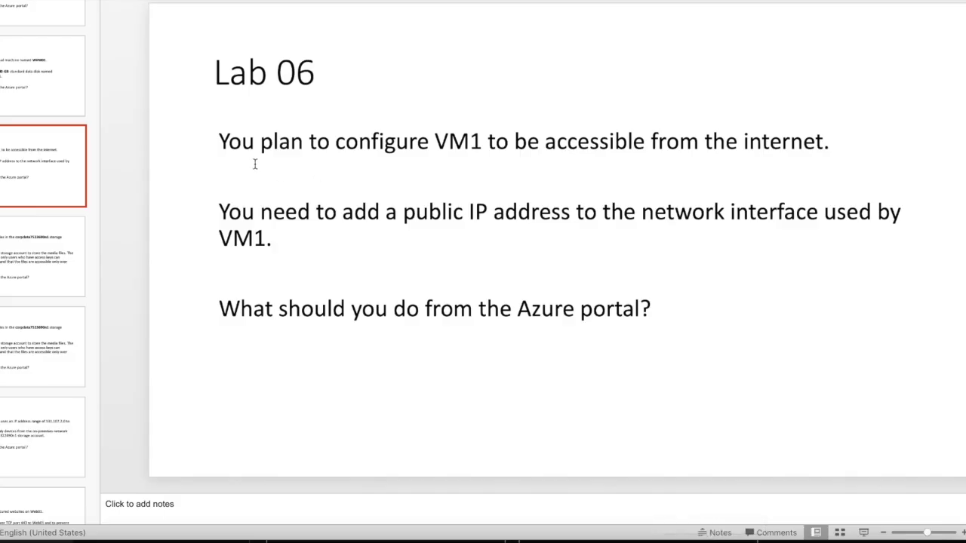
# Reread the Lab 06 task text and switch to the lab07vm virtual machine in the Azure portal.
pyautogui.moveTo(231, 144); pyautogui.dragTo(702, 335)
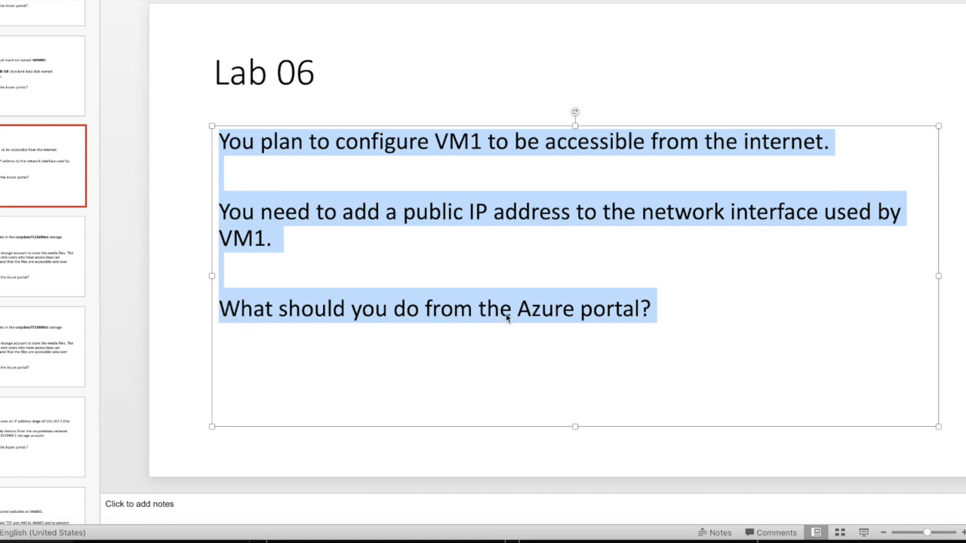
pyautogui.doubleClick(249, 239)
pyautogui.click(118, 541)
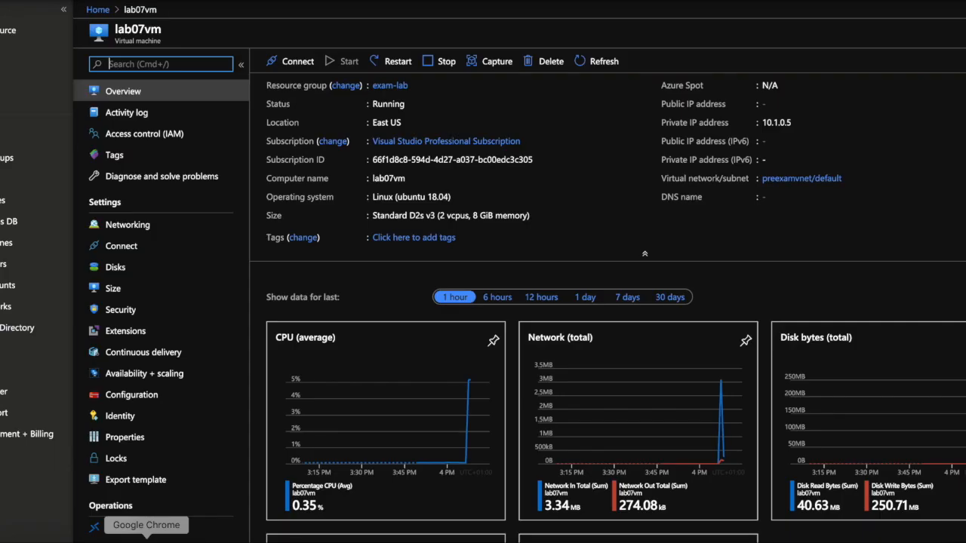
pyautogui.doubleClick(137, 30)
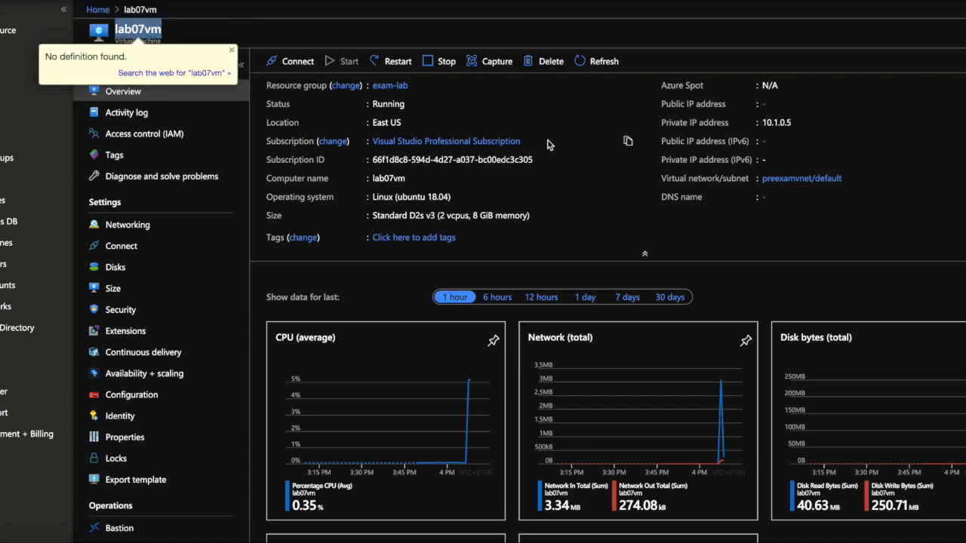
pyautogui.click(451, 2)
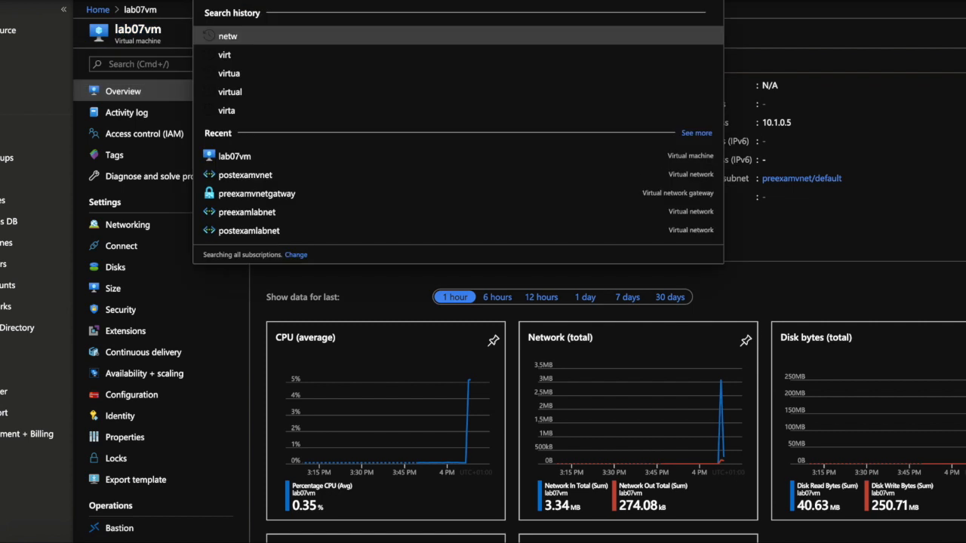
pyautogui.write('pub')
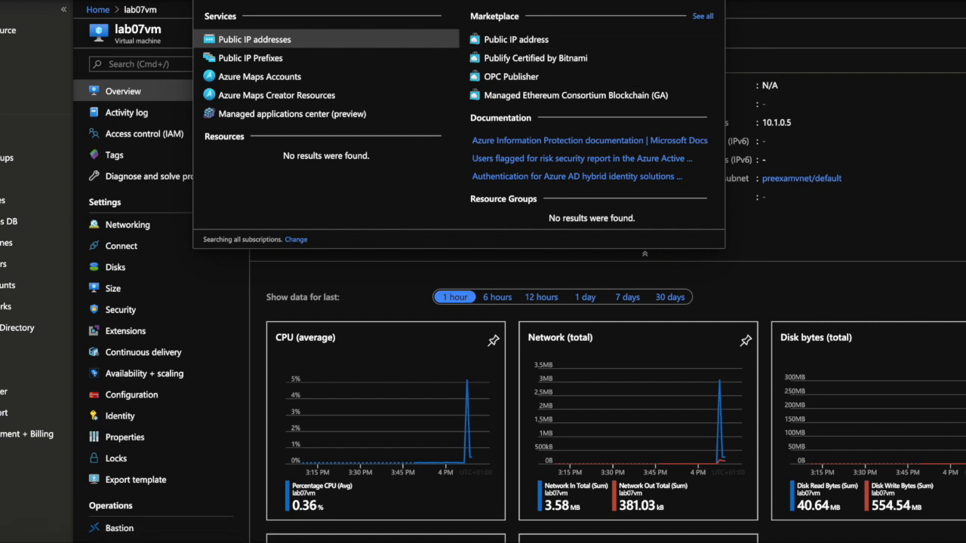
pyautogui.click(785, 168)
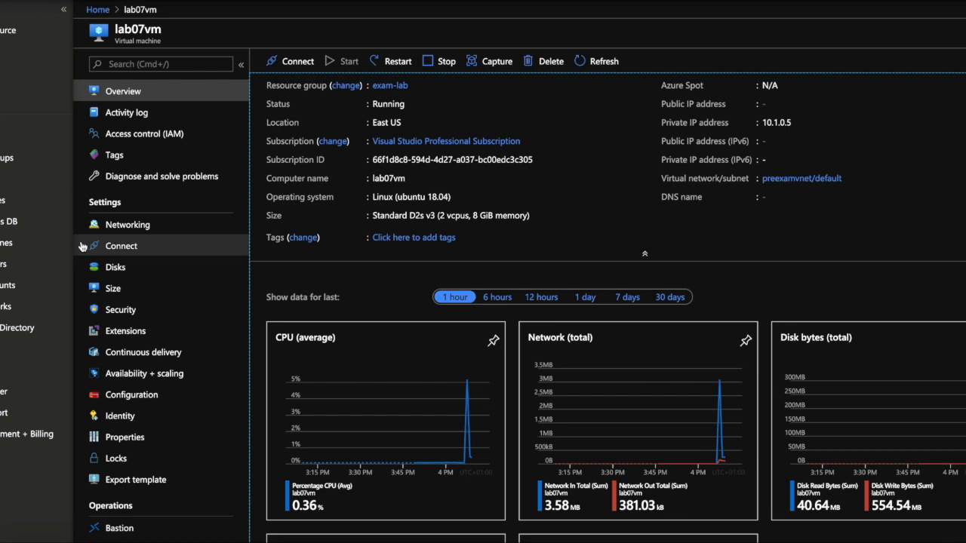
# Open the IP configurations of lab07vm's network interface lab07vm13.
pyautogui.click(123, 226)
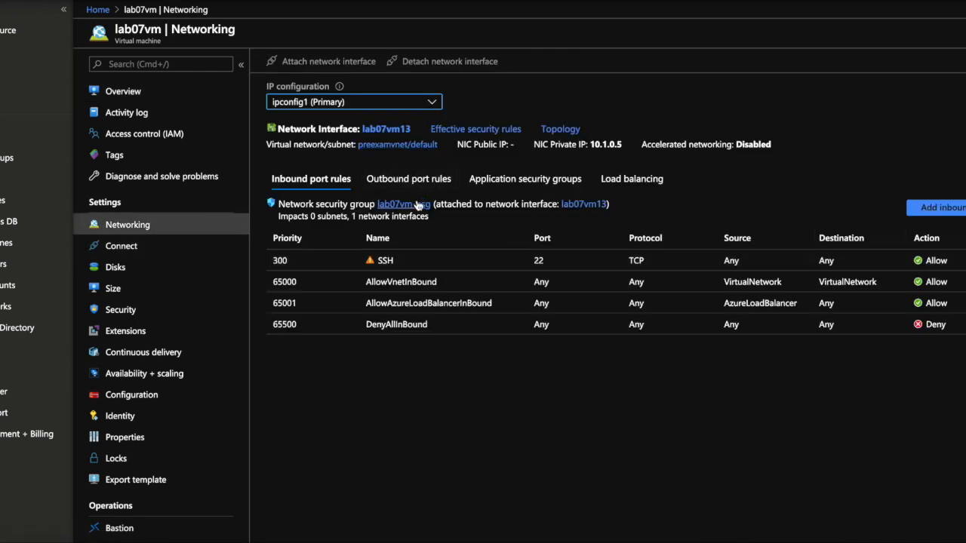
pyautogui.click(402, 128)
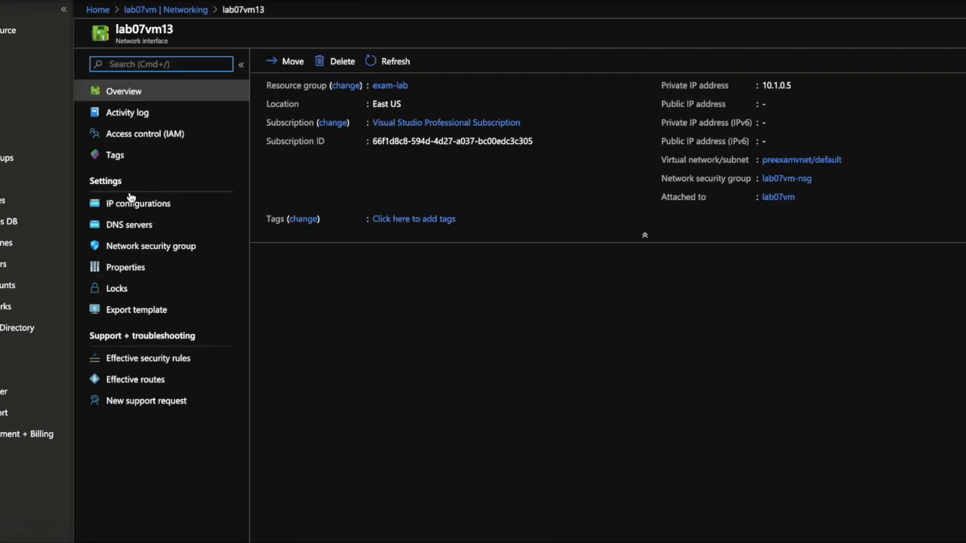
pyautogui.click(124, 202)
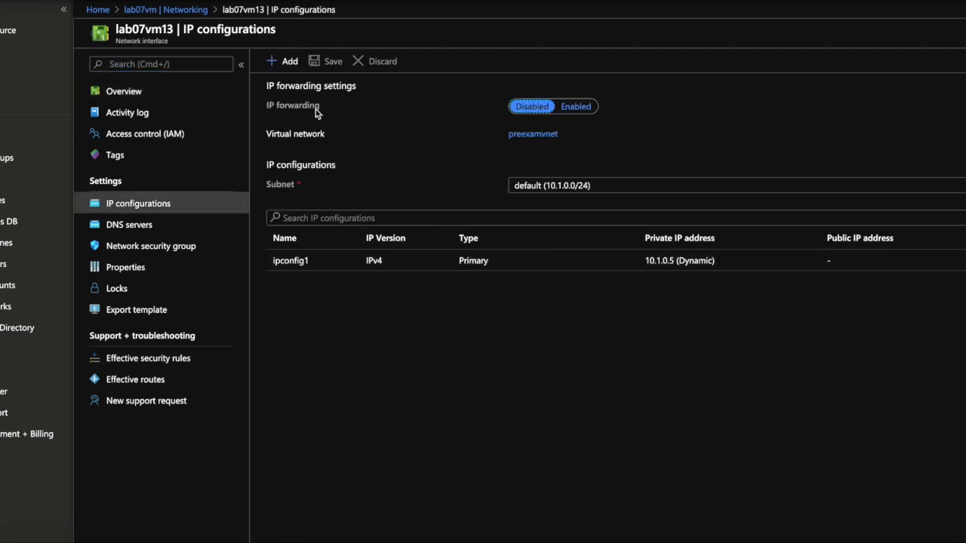
pyautogui.click(290, 66)
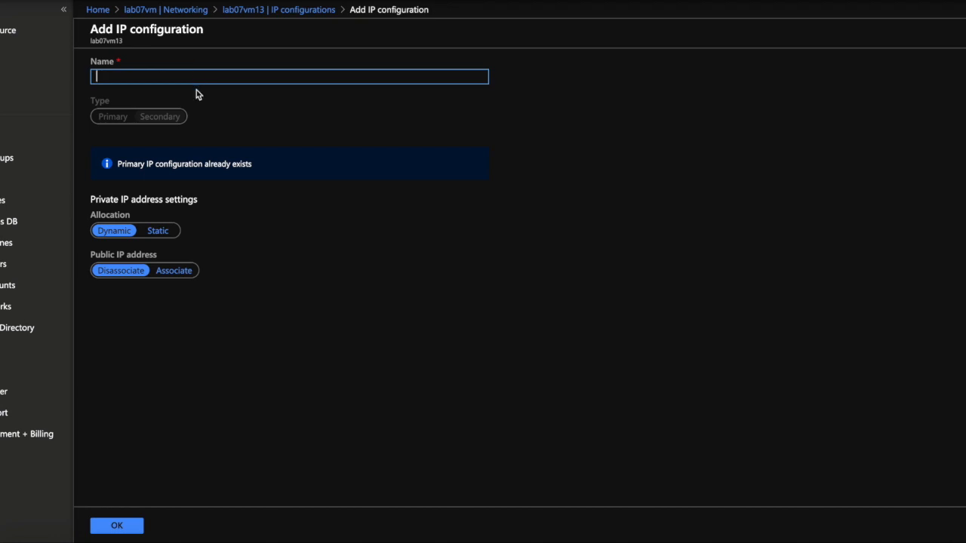
pyautogui.click(316, 12)
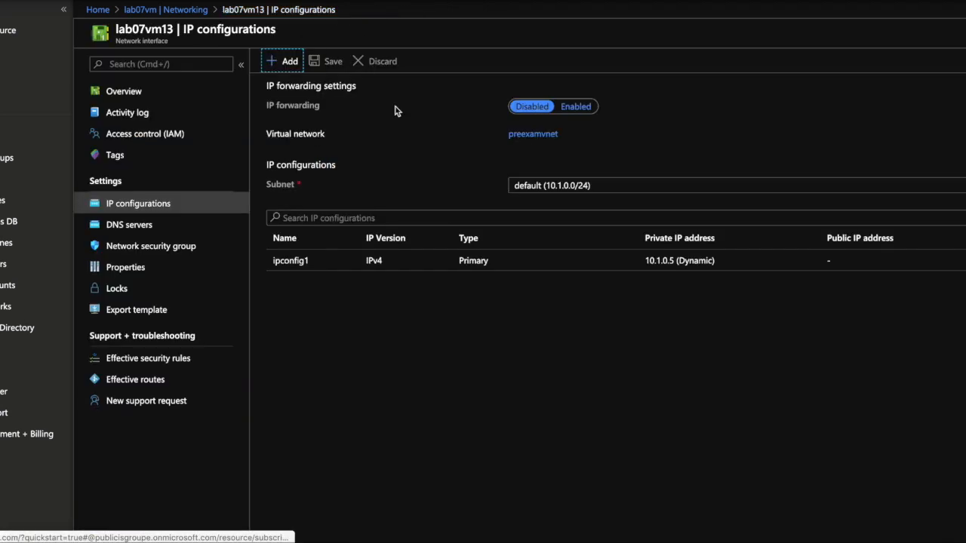
# Associate the primary IP configuration ipconfig1 with a new Basic, dynamic public IP address named ipconfig1 and save it.
pyautogui.click(369, 262)
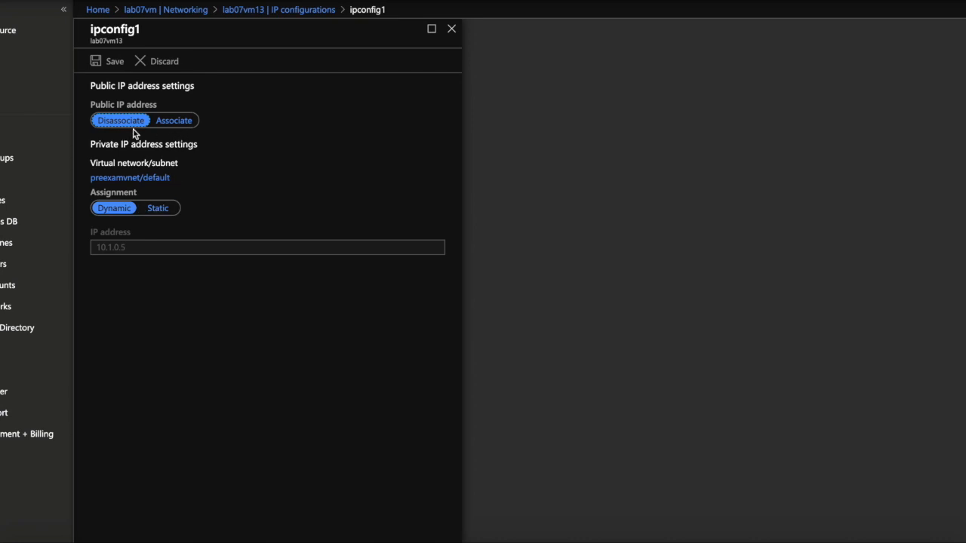
pyautogui.click(174, 128)
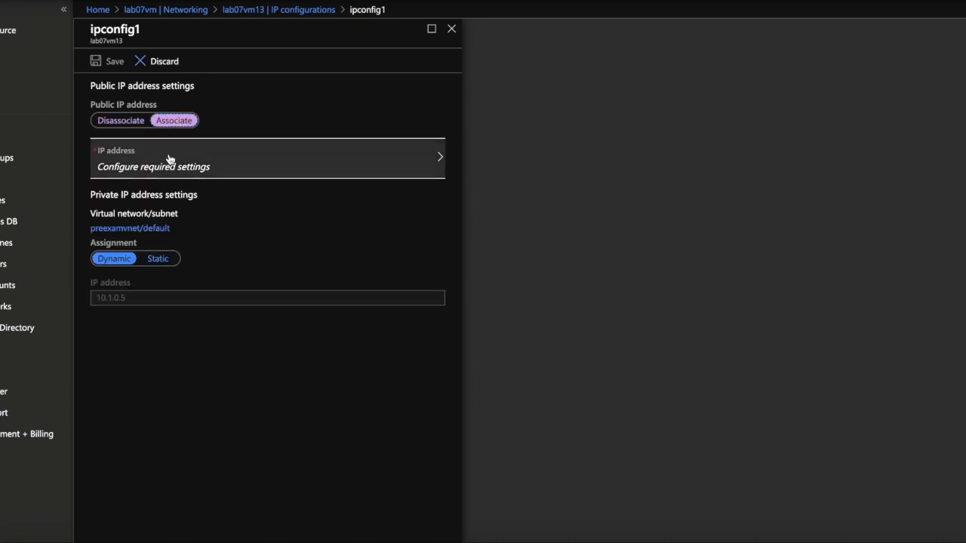
pyautogui.click(170, 159)
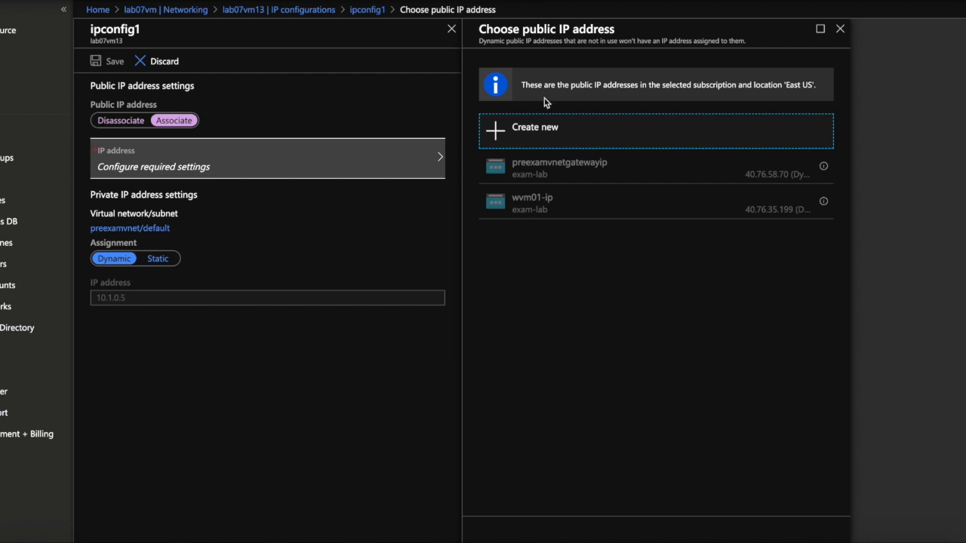
pyautogui.click(643, 134)
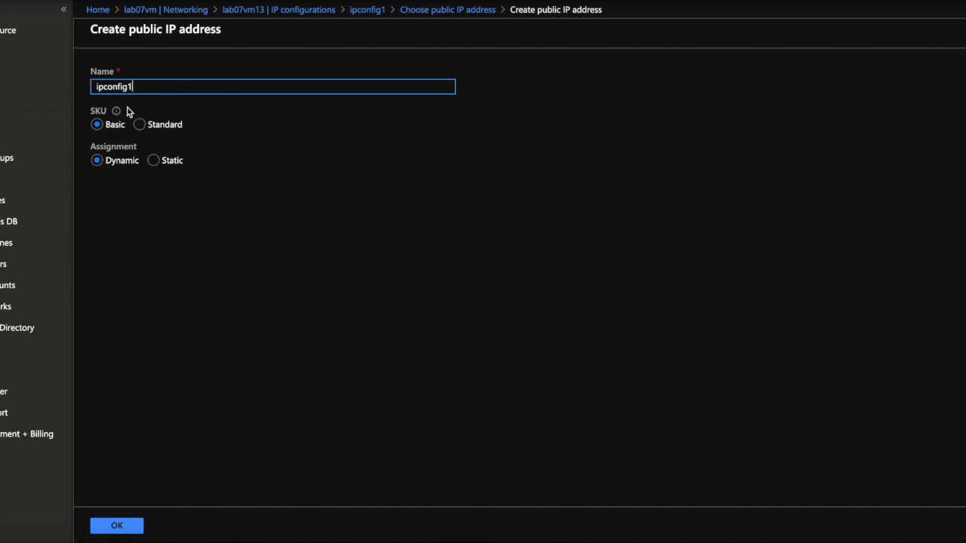
pyautogui.click(96, 87)
pyautogui.click(119, 527)
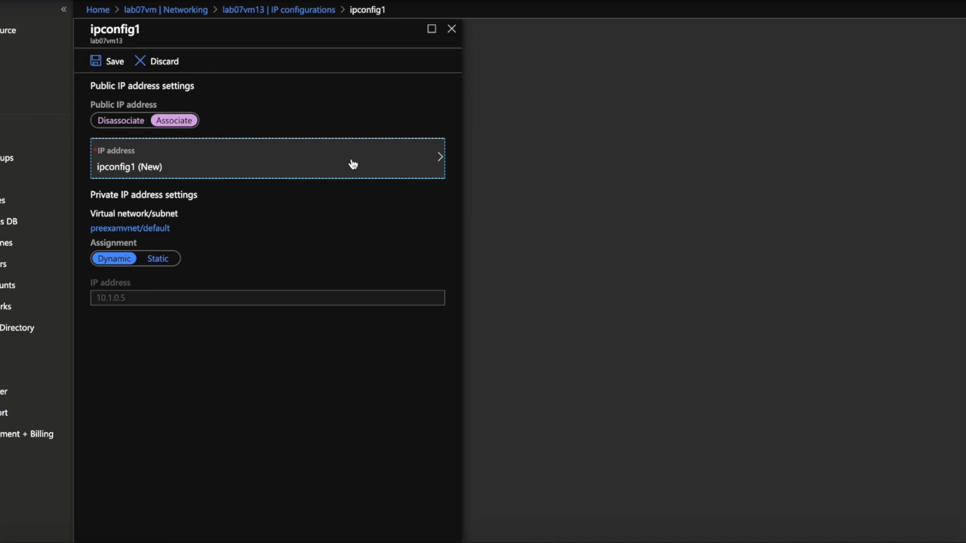
pyautogui.click(112, 61)
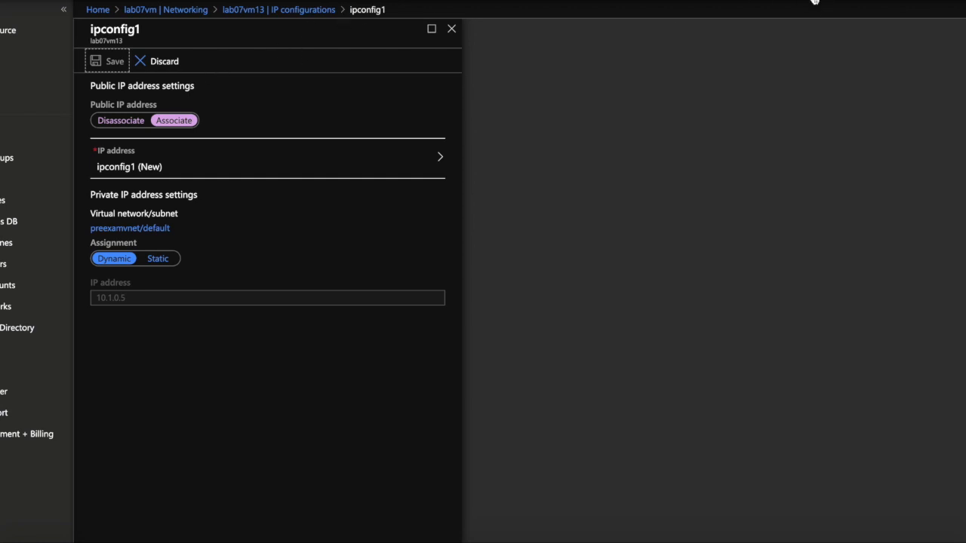
# Check the notifications and lab07vm13's IP configurations for the new public IP address, and return to the lab07vm overview.
pyautogui.click(811, 2)
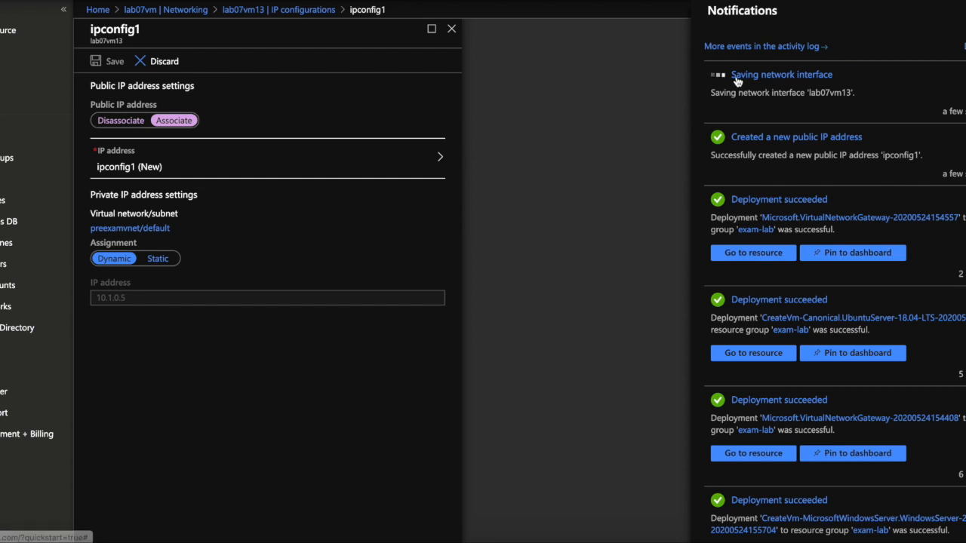
pyautogui.click(288, 10)
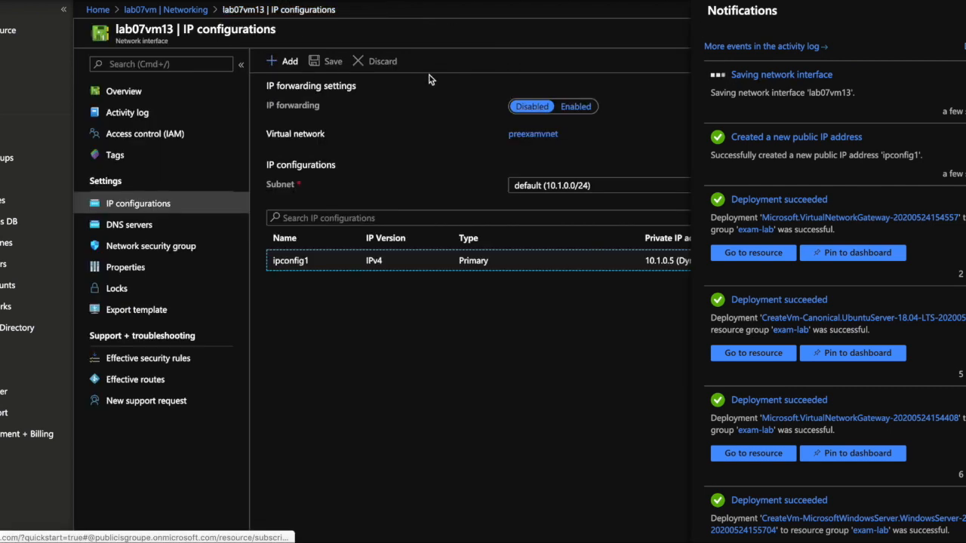
pyautogui.click(397, 392)
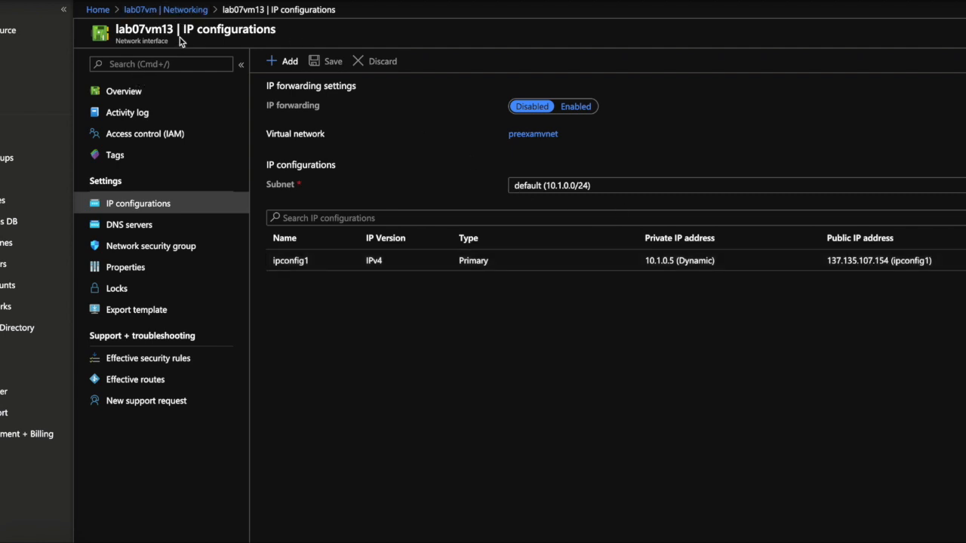
pyautogui.click(201, 10)
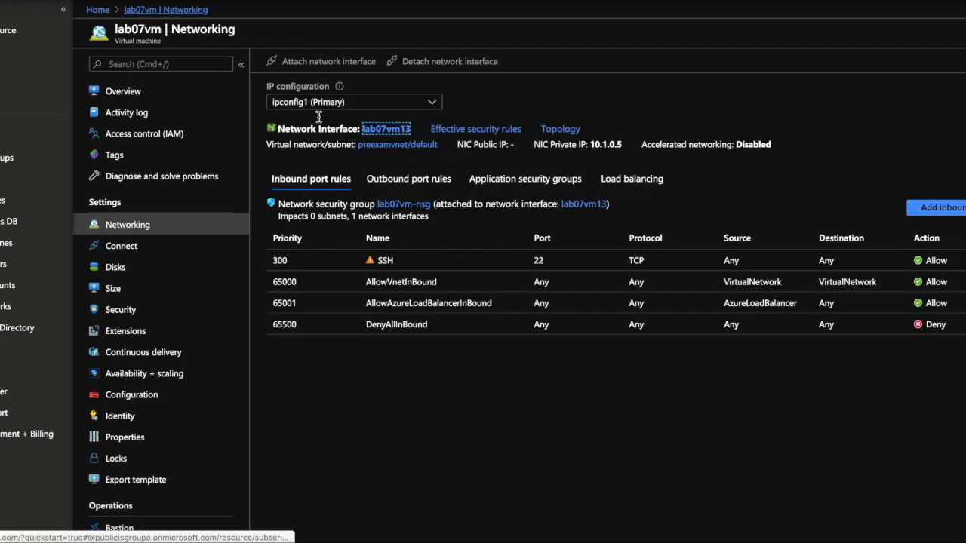
pyautogui.click(139, 90)
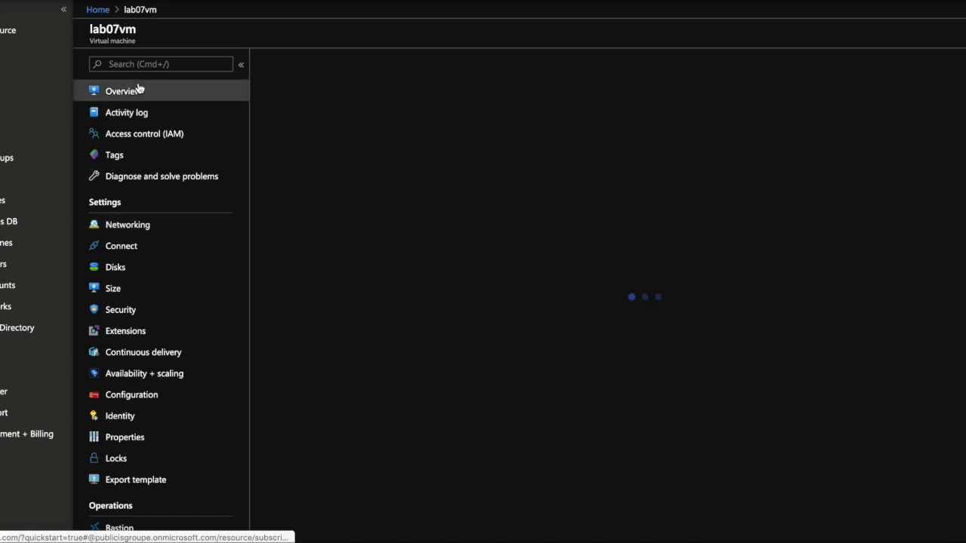